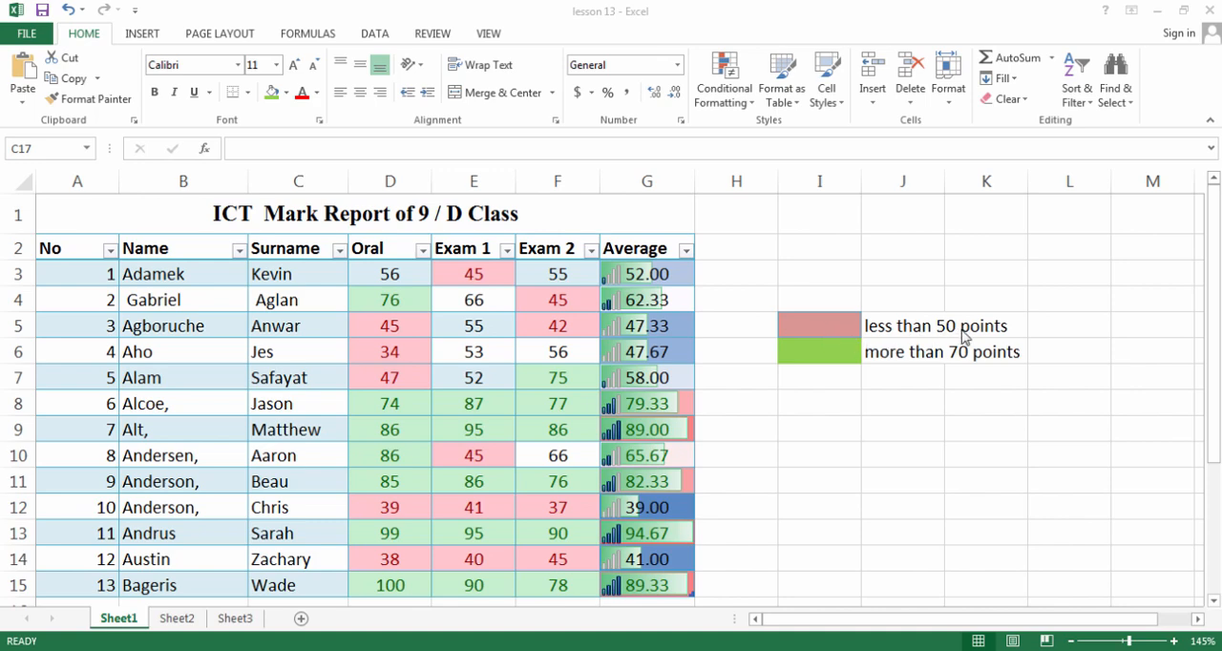
# Change the Exam 1 mark in cell E8 to 45
pyautogui.click(446, 310)
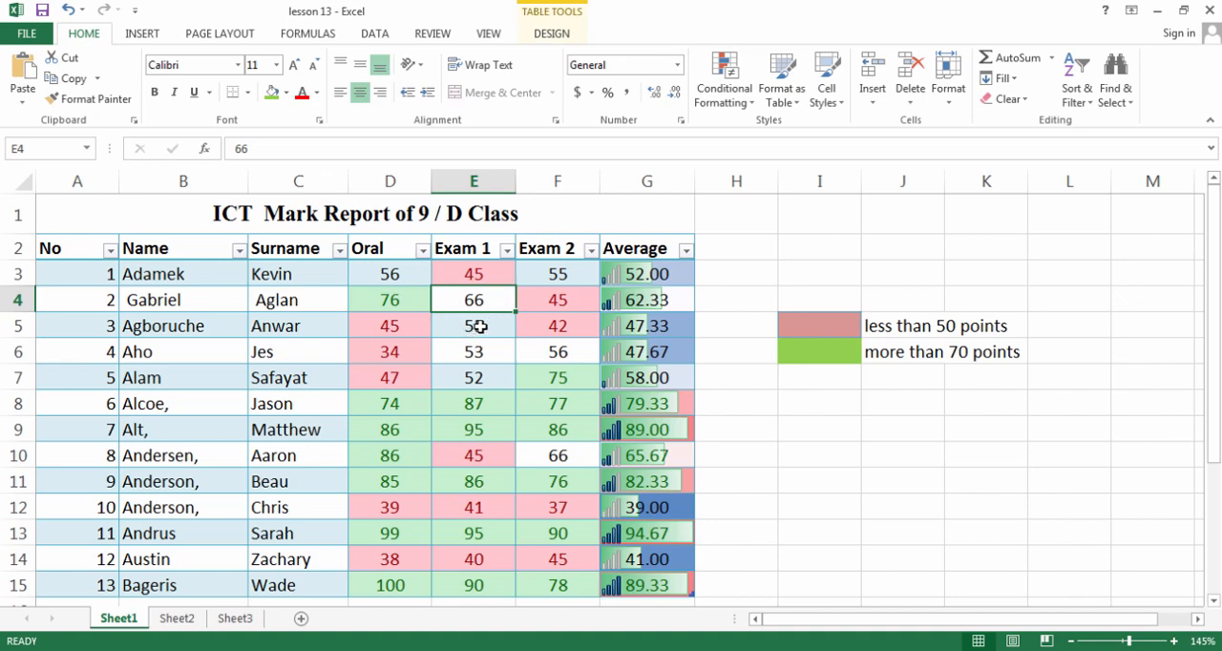
pyautogui.click(560, 330)
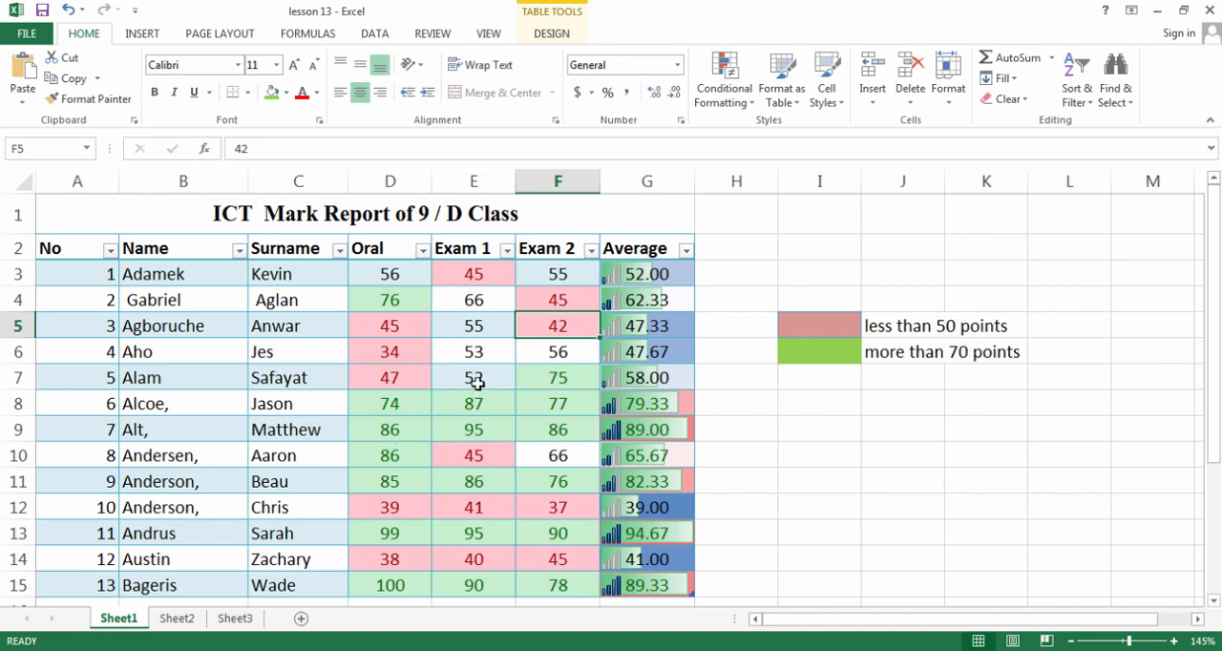
pyautogui.click(456, 410)
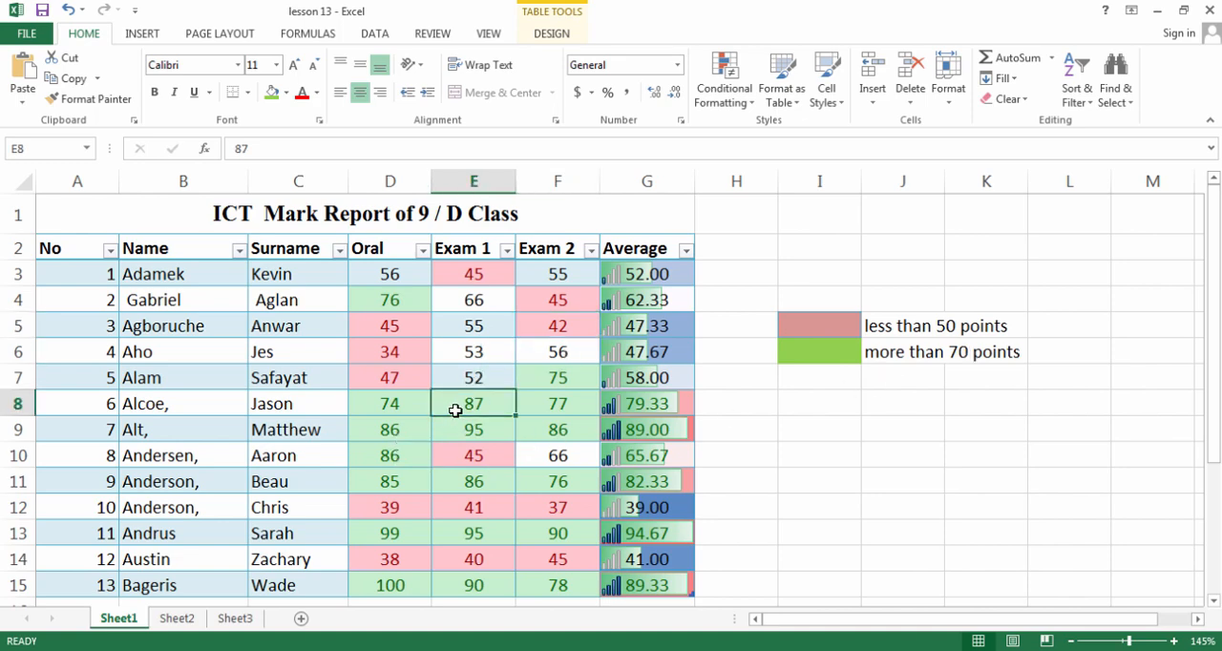
pyautogui.write('45')
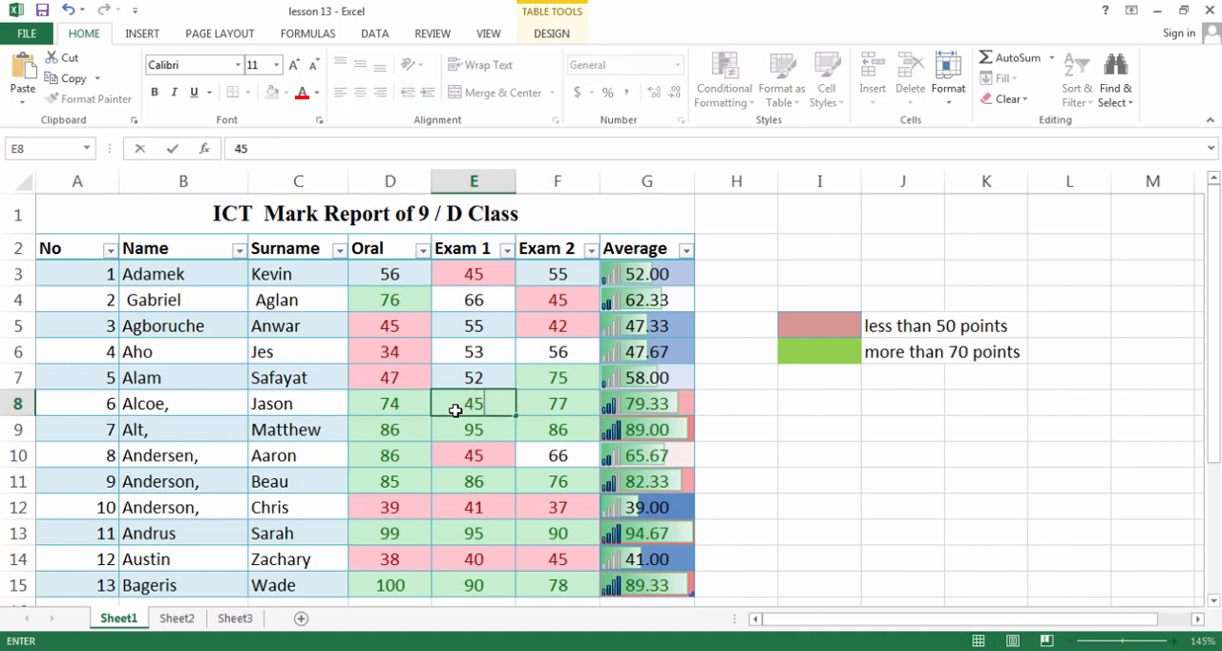
pyautogui.press('Return')
pyautogui.click(477, 406)
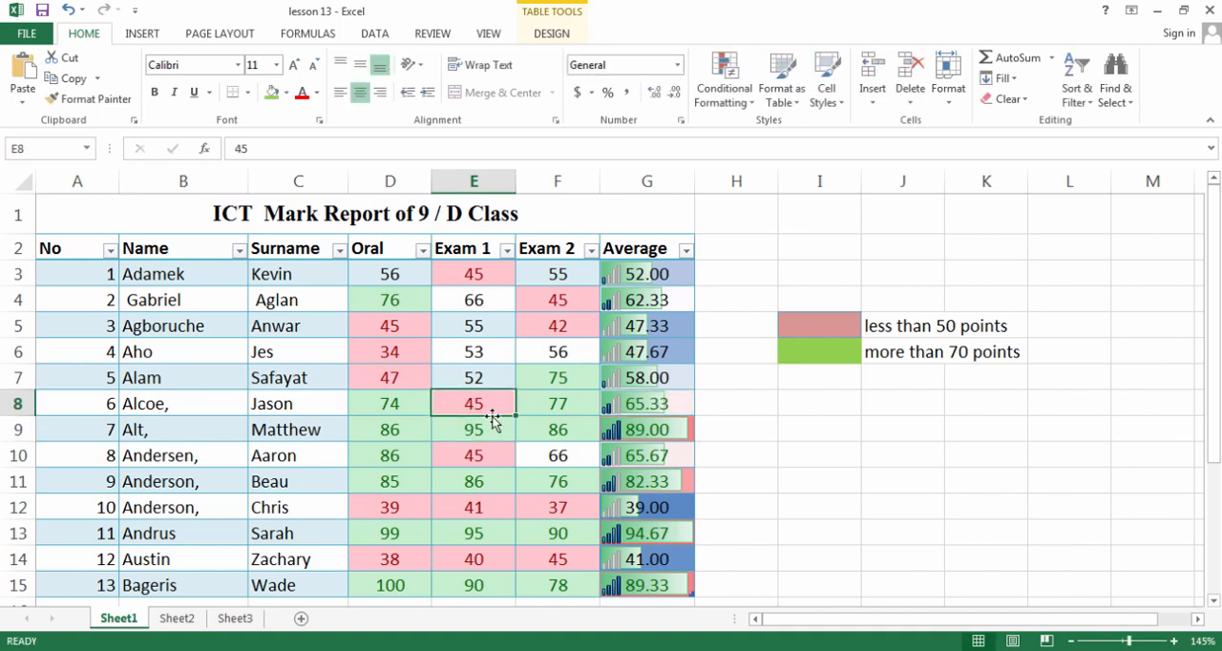
# Change the Oral mark in cell D6 to 75
pyautogui.click(392, 430)
pyautogui.click(398, 360)
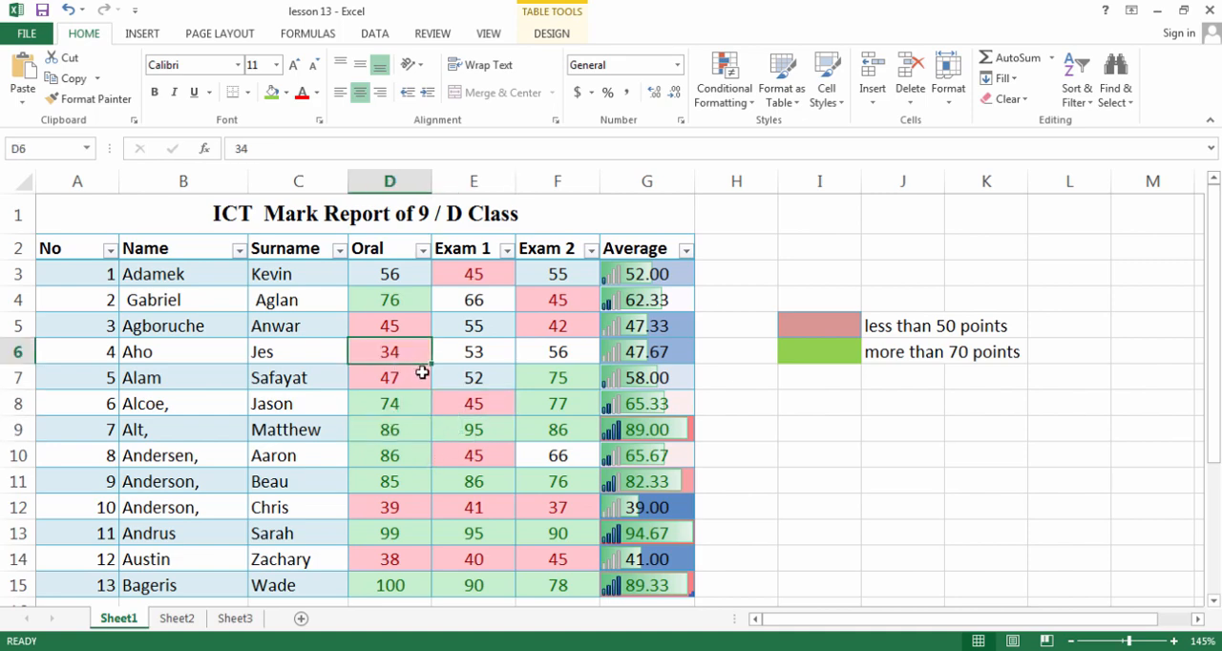
pyautogui.write('7')
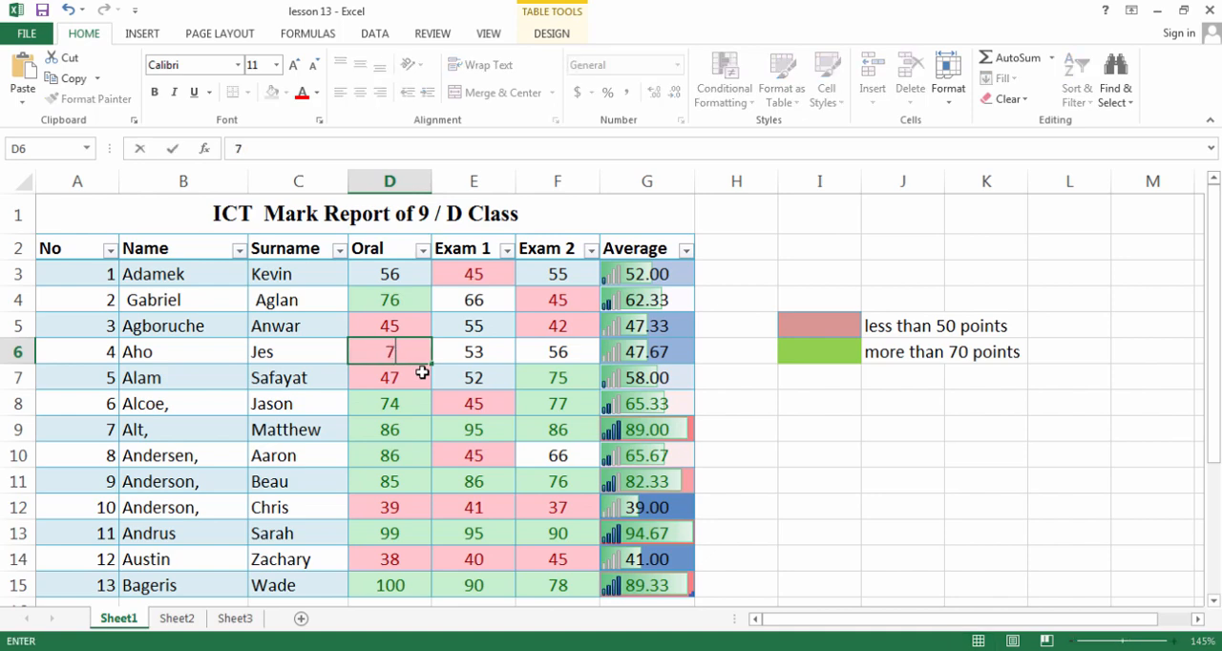
pyautogui.write('5')
pyautogui.press('Return')
pyautogui.click(415, 355)
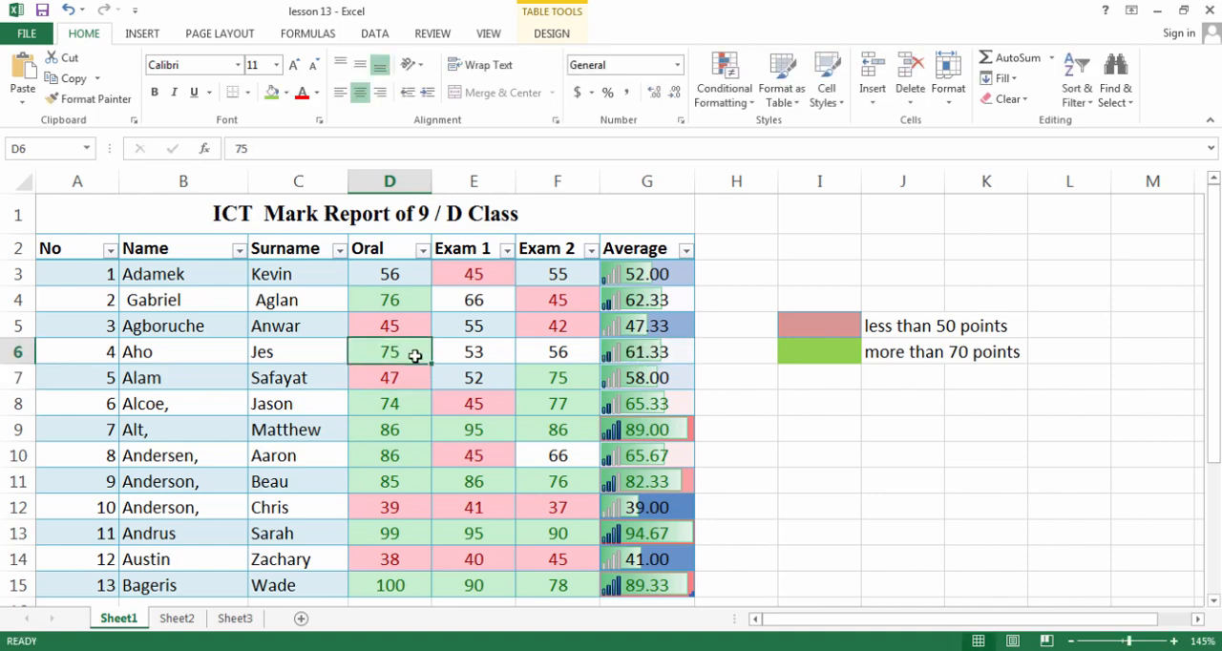
pyautogui.click(444, 379)
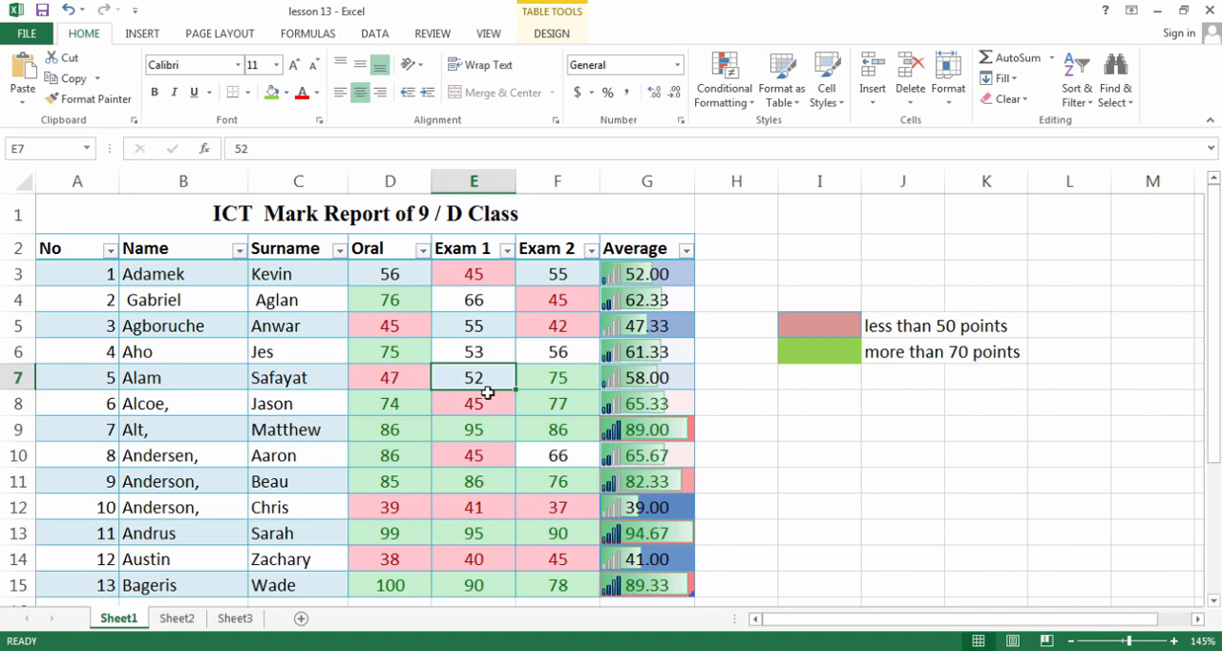
# Clear the conditional formatting rules from the Oral, Exam 1, Exam 2 and Average values in D3:G15
pyautogui.click(646, 276)
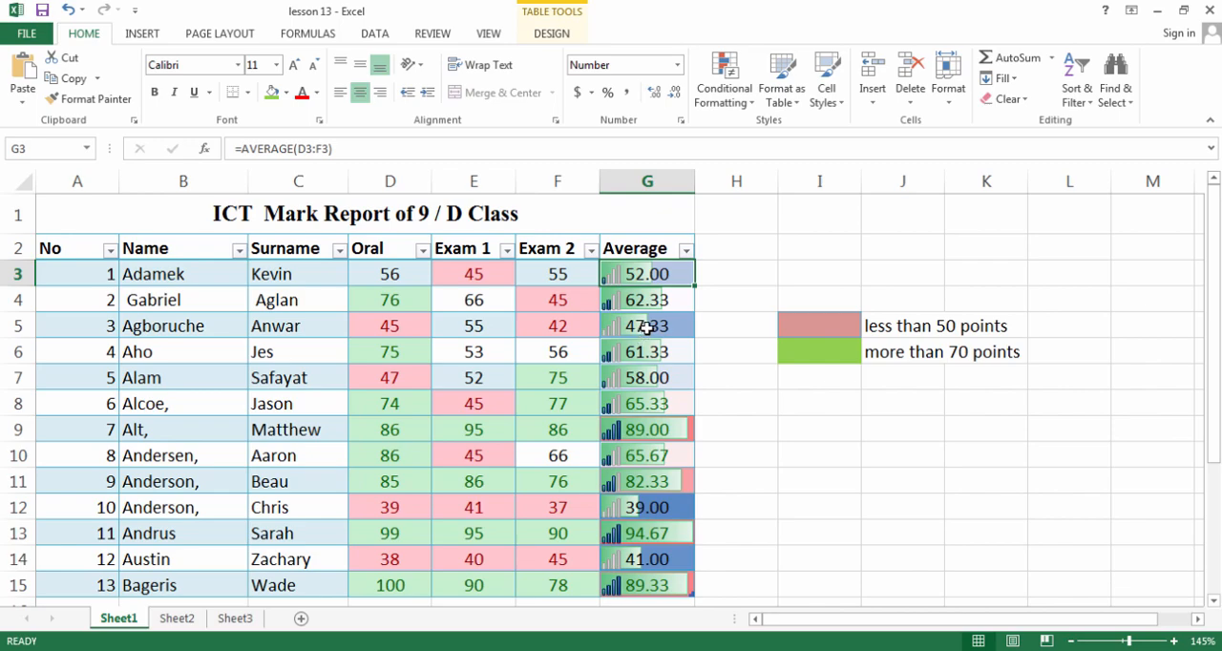
pyautogui.moveTo(389, 274); pyautogui.dragTo(658, 480)
pyautogui.scroll(1, 623, 361)
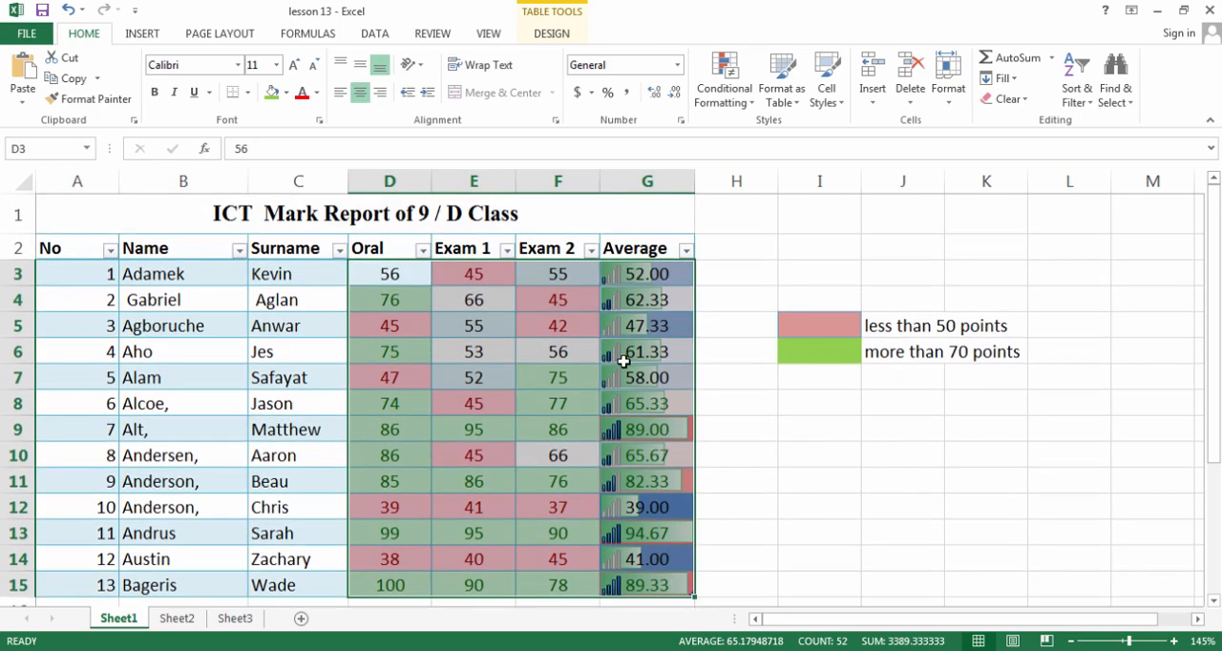
pyautogui.click(725, 84)
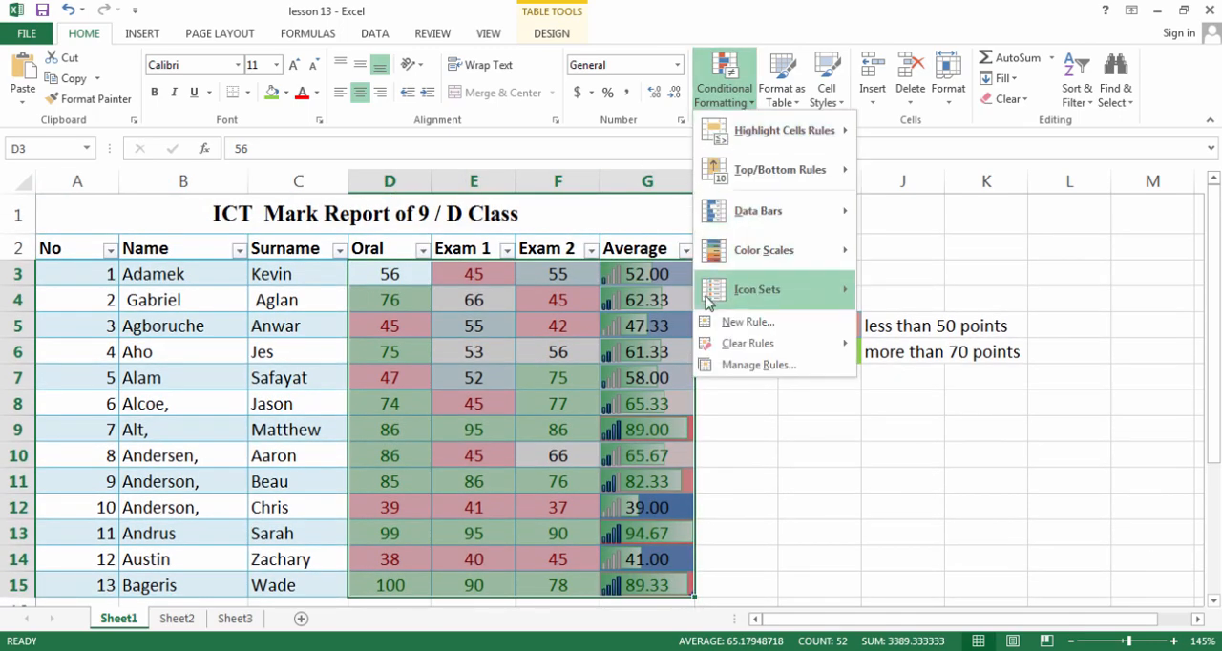
pyautogui.moveTo(735, 343)
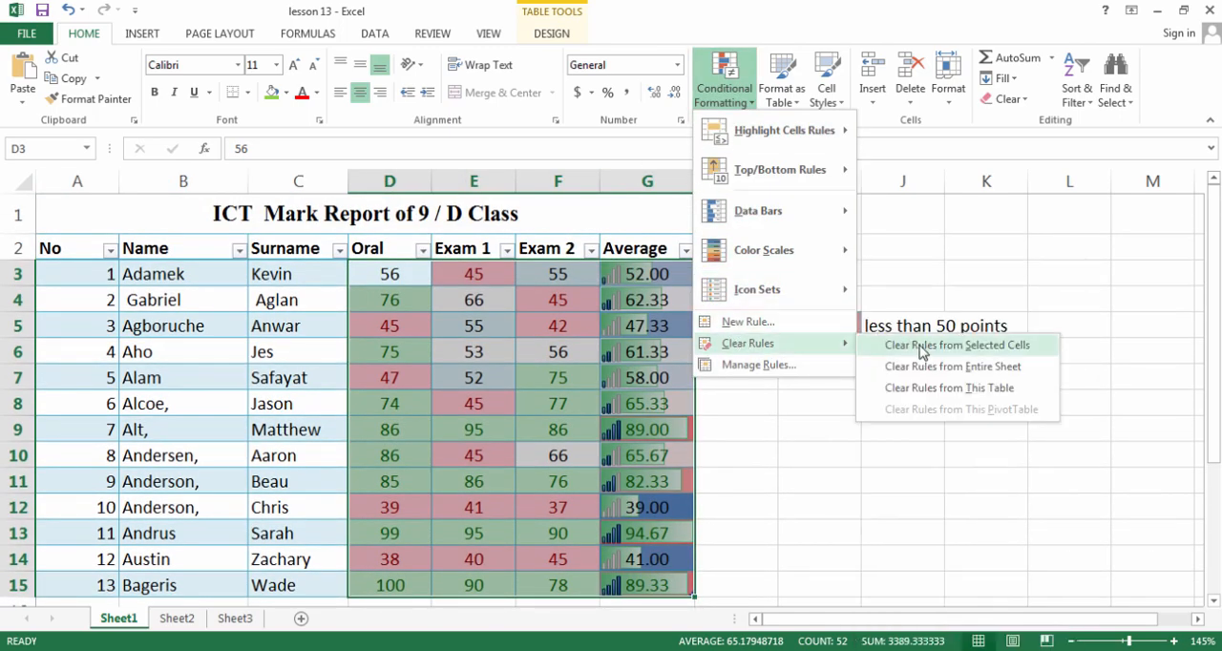
pyautogui.click(921, 346)
pyautogui.click(709, 408)
pyautogui.click(540, 344)
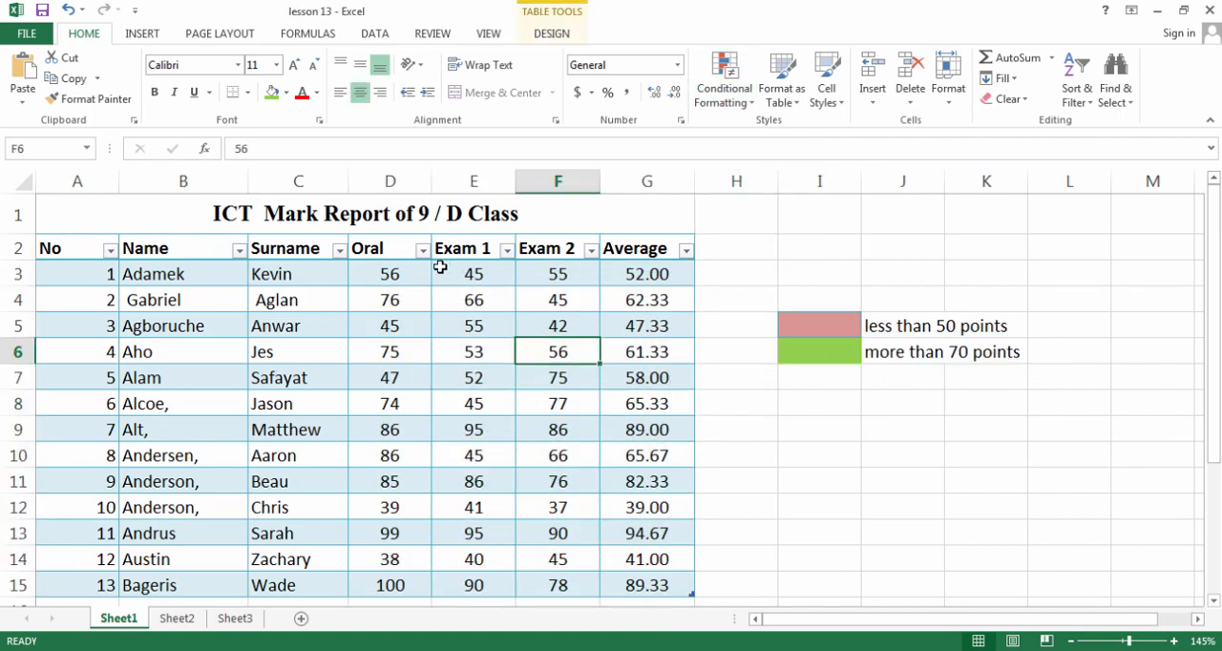
# Start a Less Than highlight rule on the Oral, Exam 1 and Exam 2 marks in D3:F15 with the threshold 50
pyautogui.moveTo(386, 282); pyautogui.dragTo(544, 588)
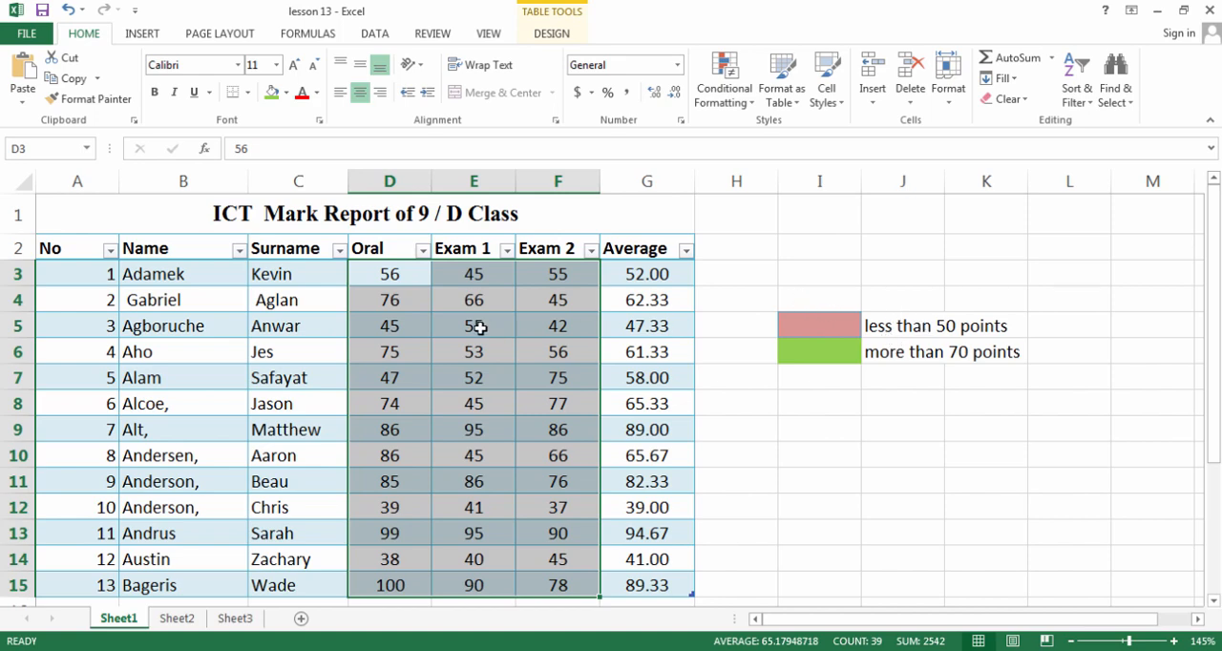
pyautogui.click(733, 103)
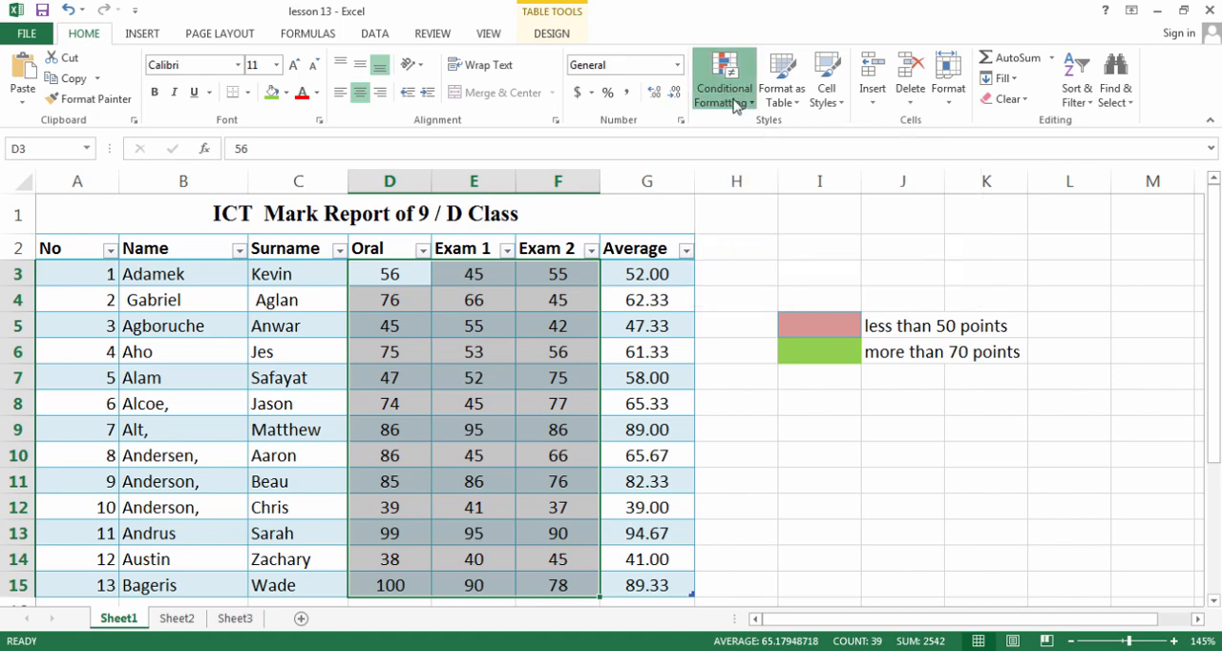
pyautogui.moveTo(759, 146)
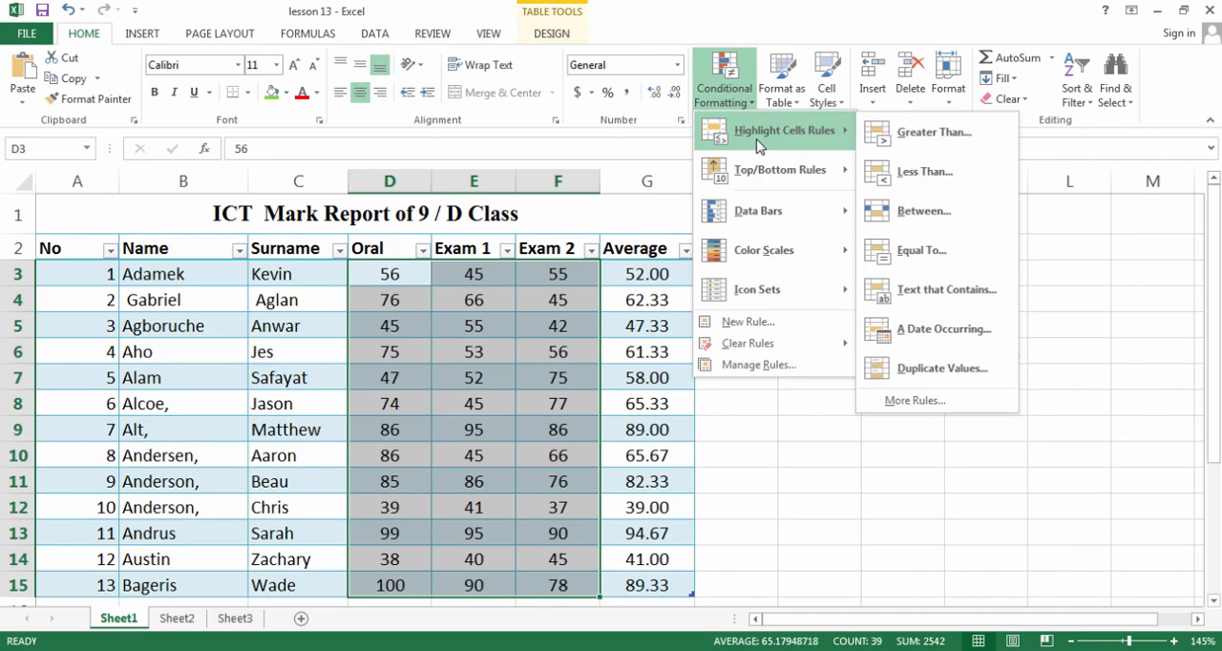
pyautogui.click(968, 177)
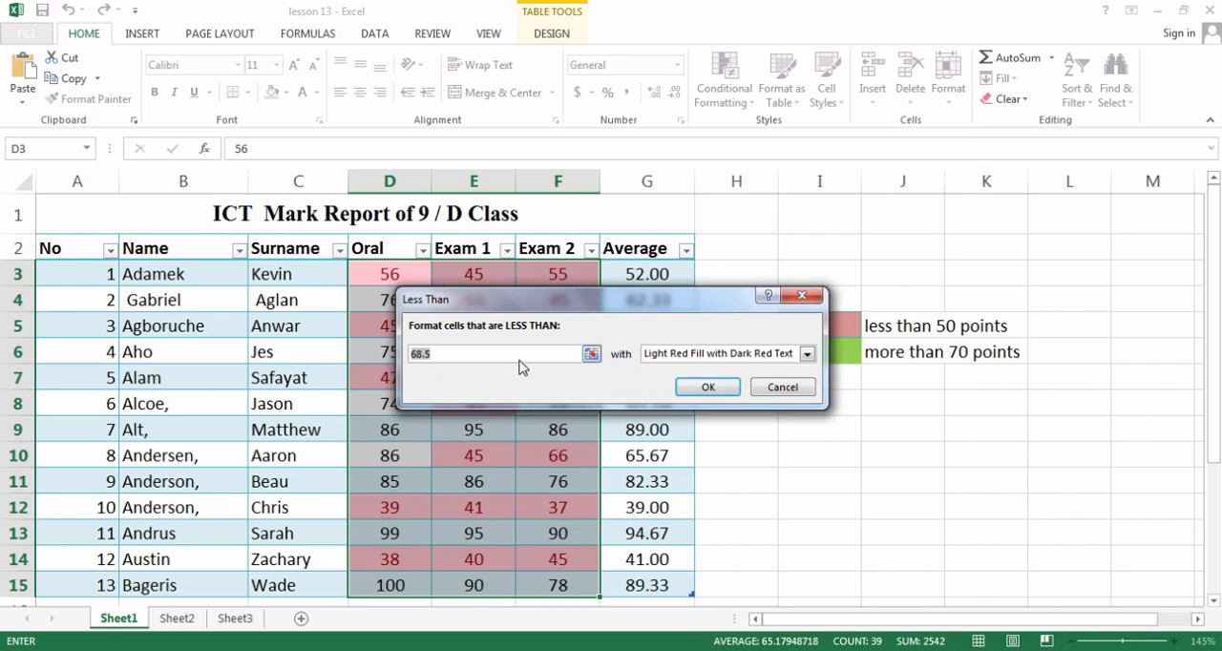
pyautogui.write('50')
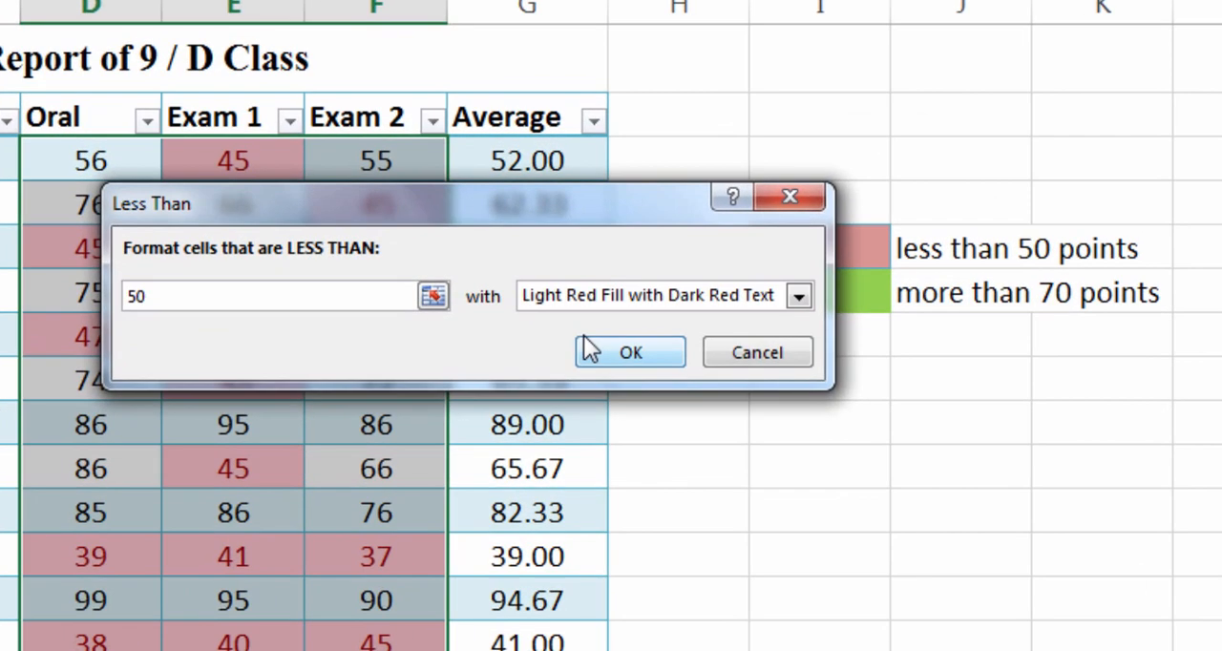
# Choose a custom format for the less-than-50 rule and give it a light orange background fill
pyautogui.click(799, 296)
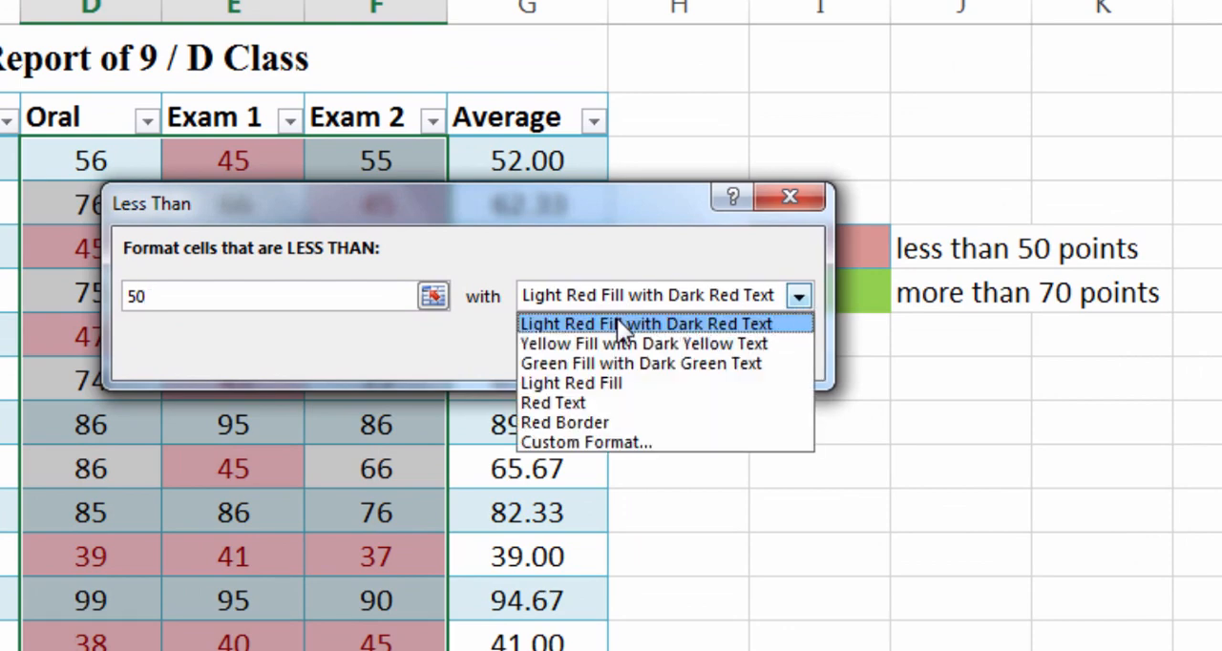
pyautogui.click(638, 441)
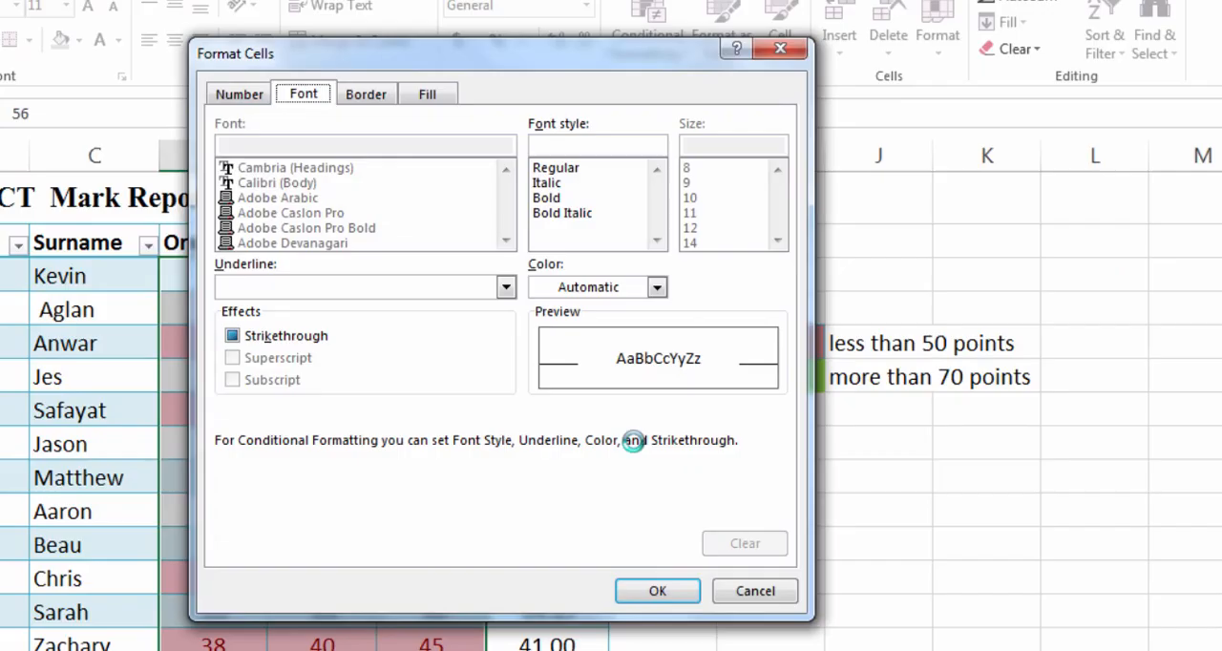
pyautogui.click(426, 95)
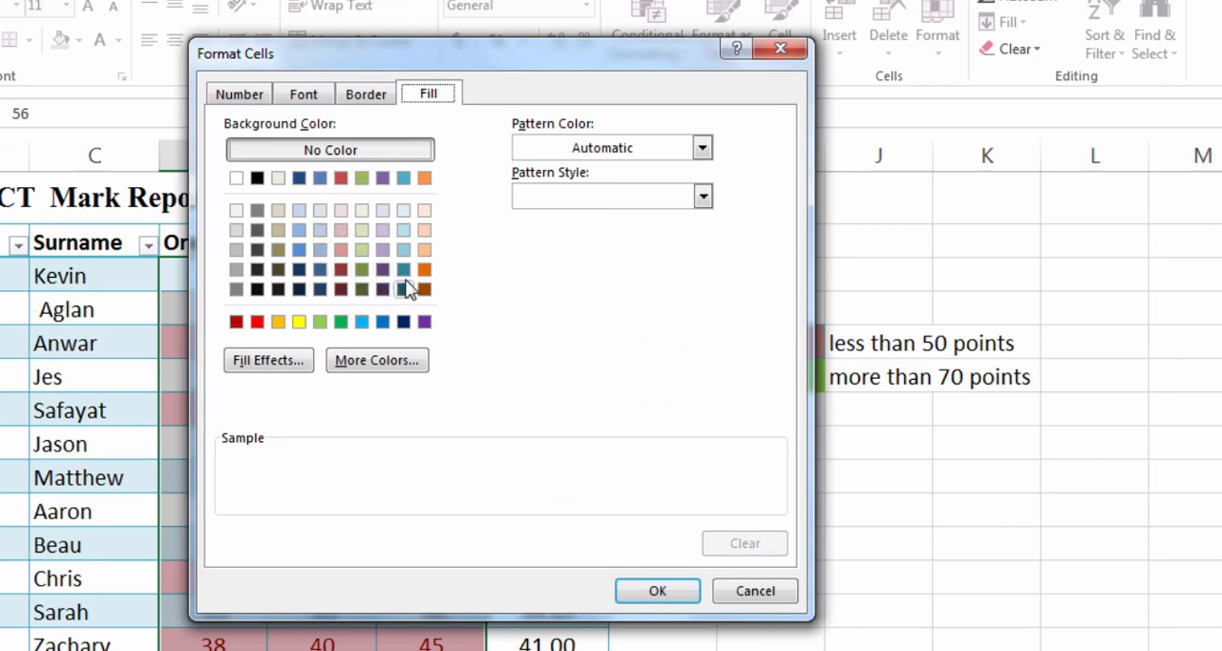
pyautogui.click(424, 251)
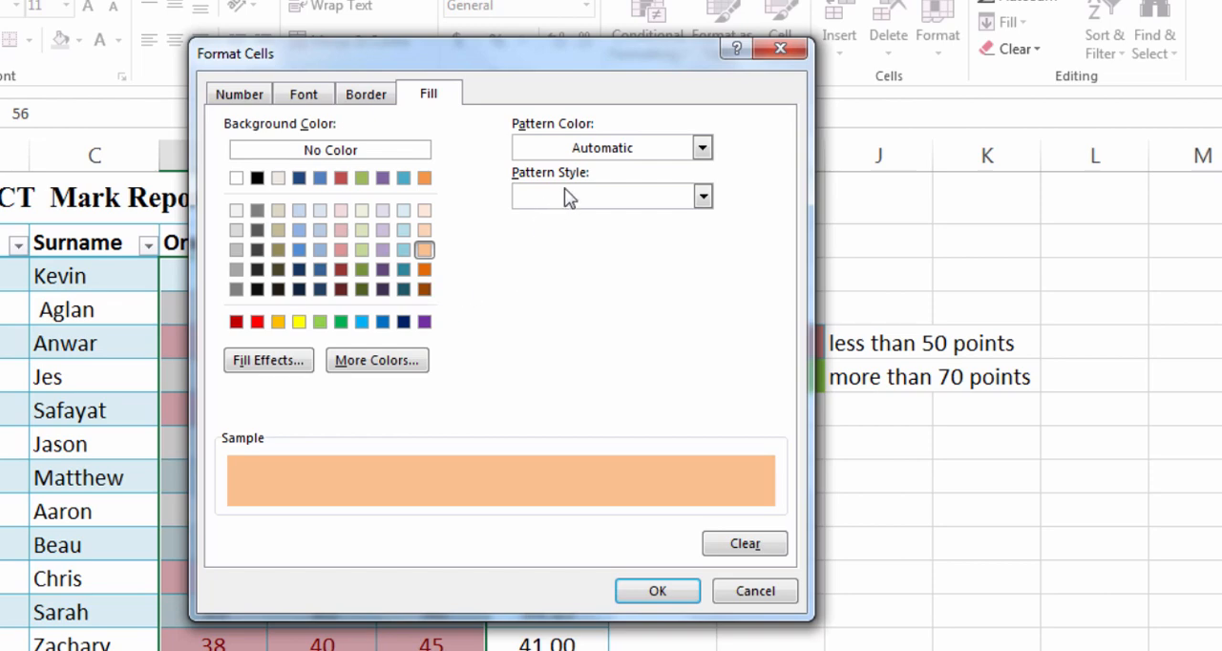
pyautogui.click(616, 148)
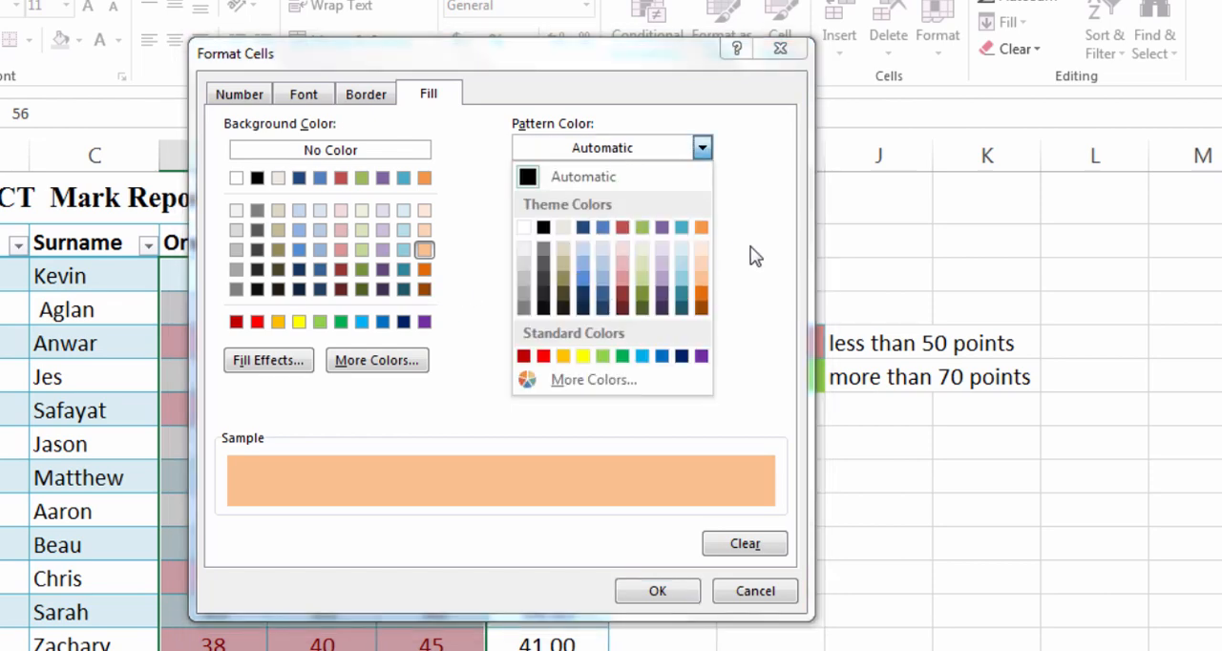
pyautogui.click(761, 249)
pyautogui.click(702, 195)
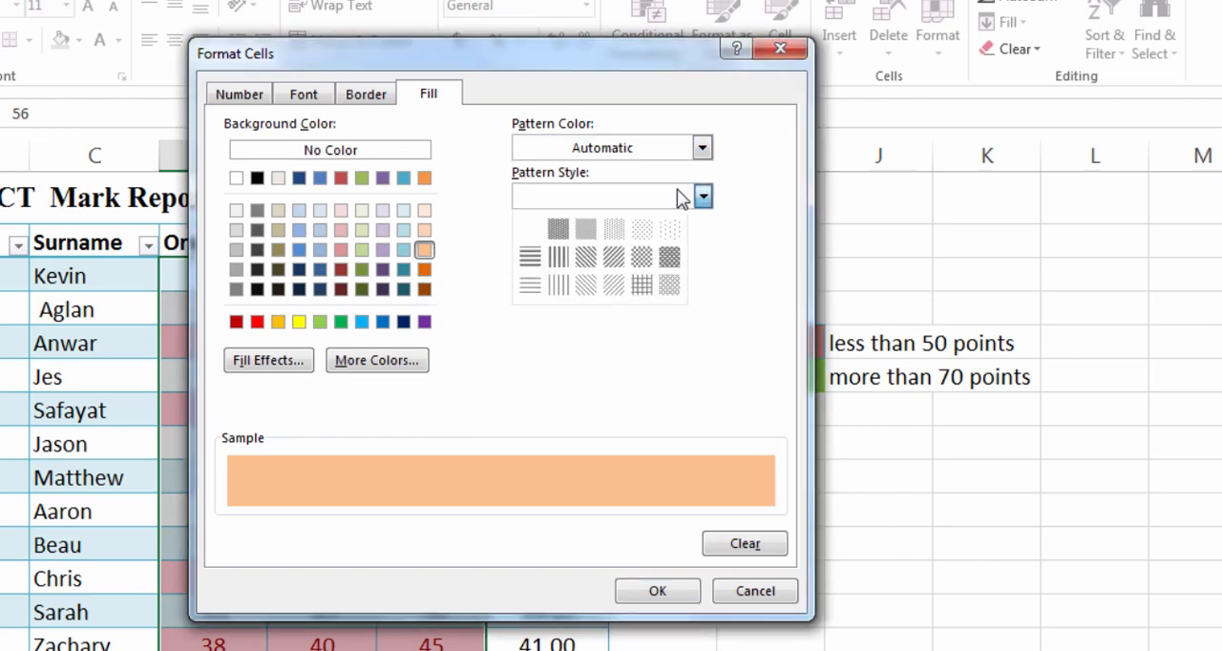
pyautogui.click(746, 240)
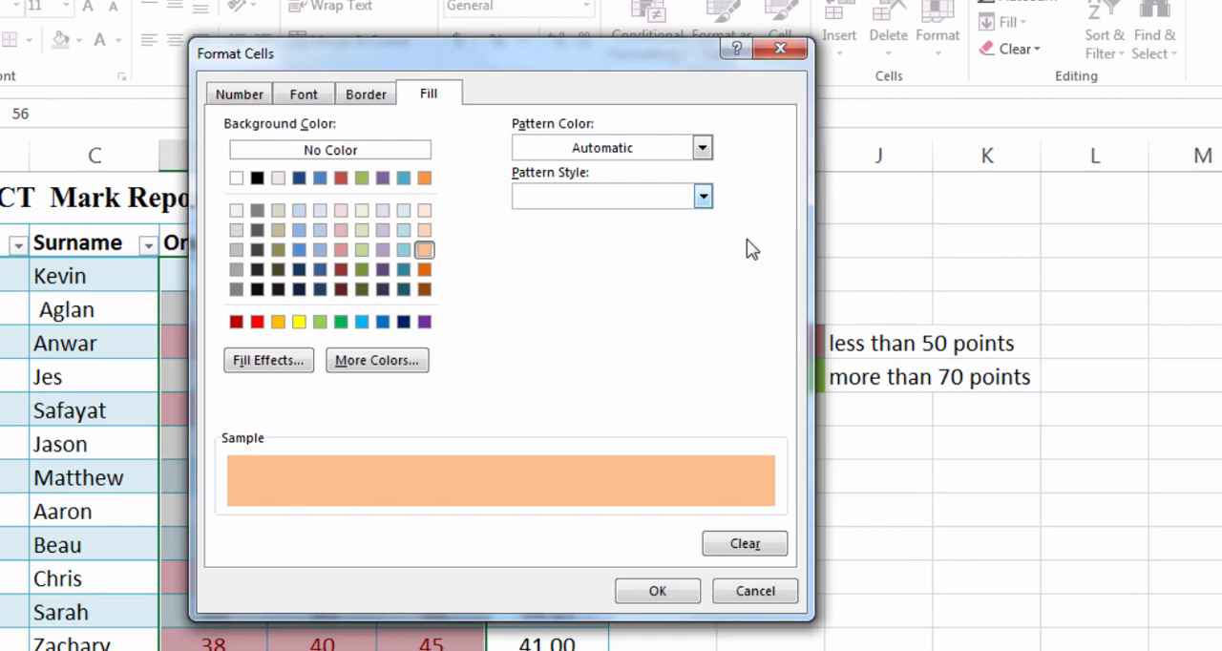
# Add a red outline border to the rule's custom format
pyautogui.click(362, 103)
pyautogui.click(354, 334)
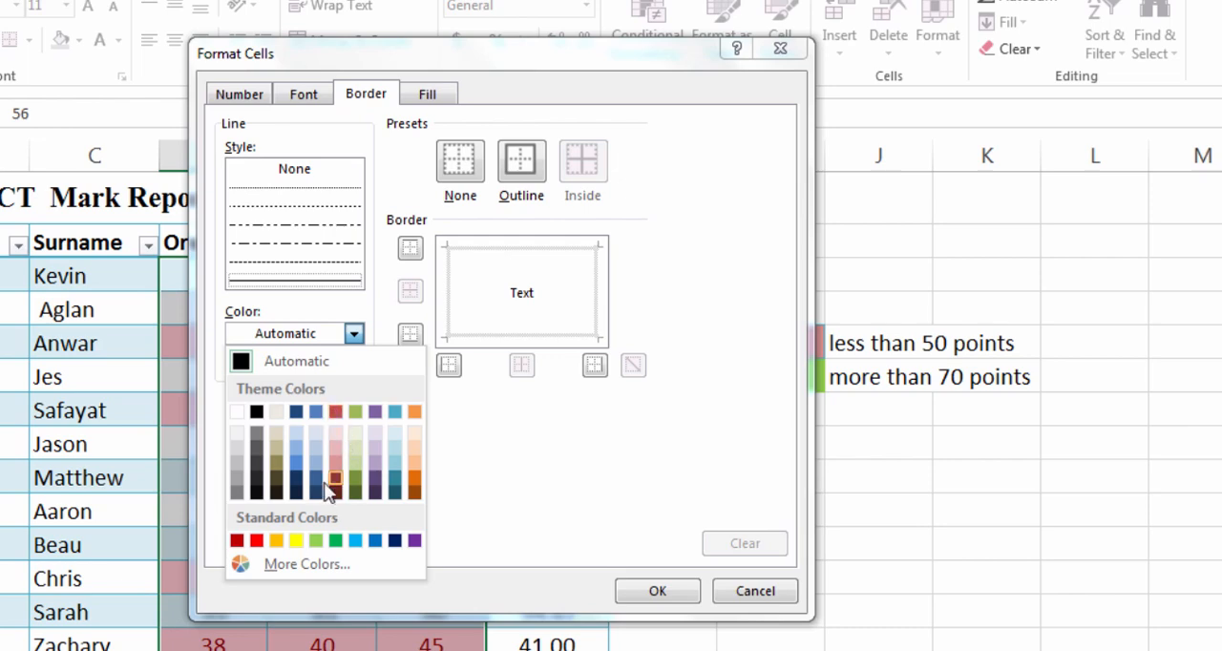
pyautogui.click(300, 471)
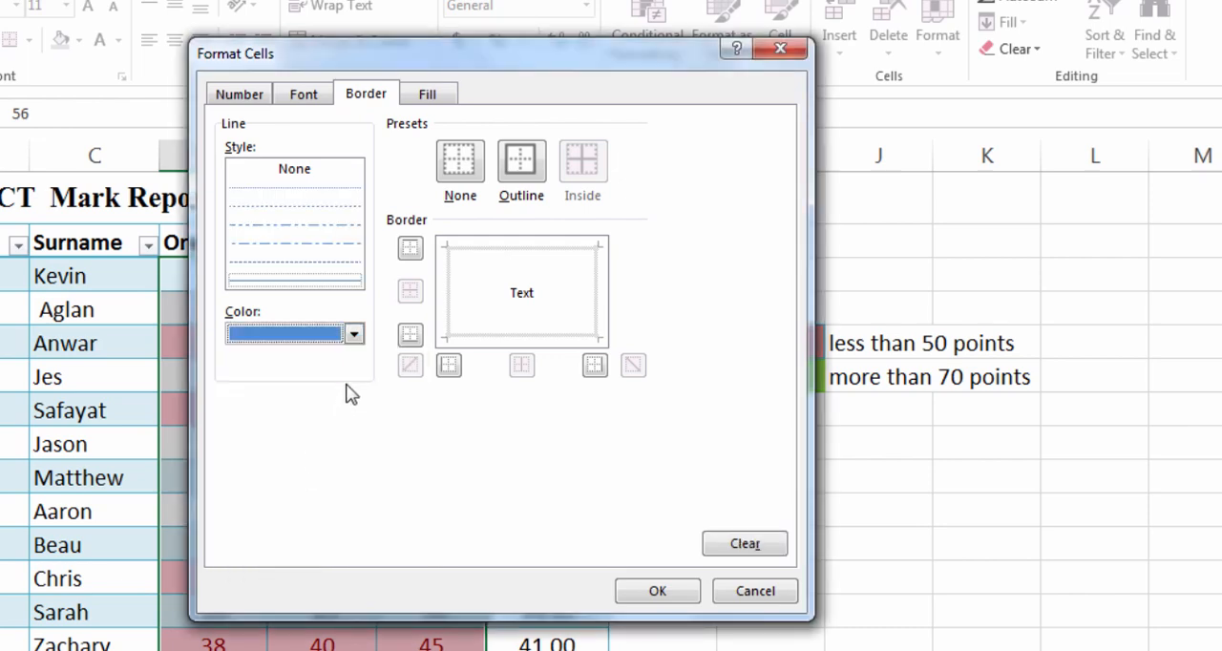
pyautogui.click(353, 333)
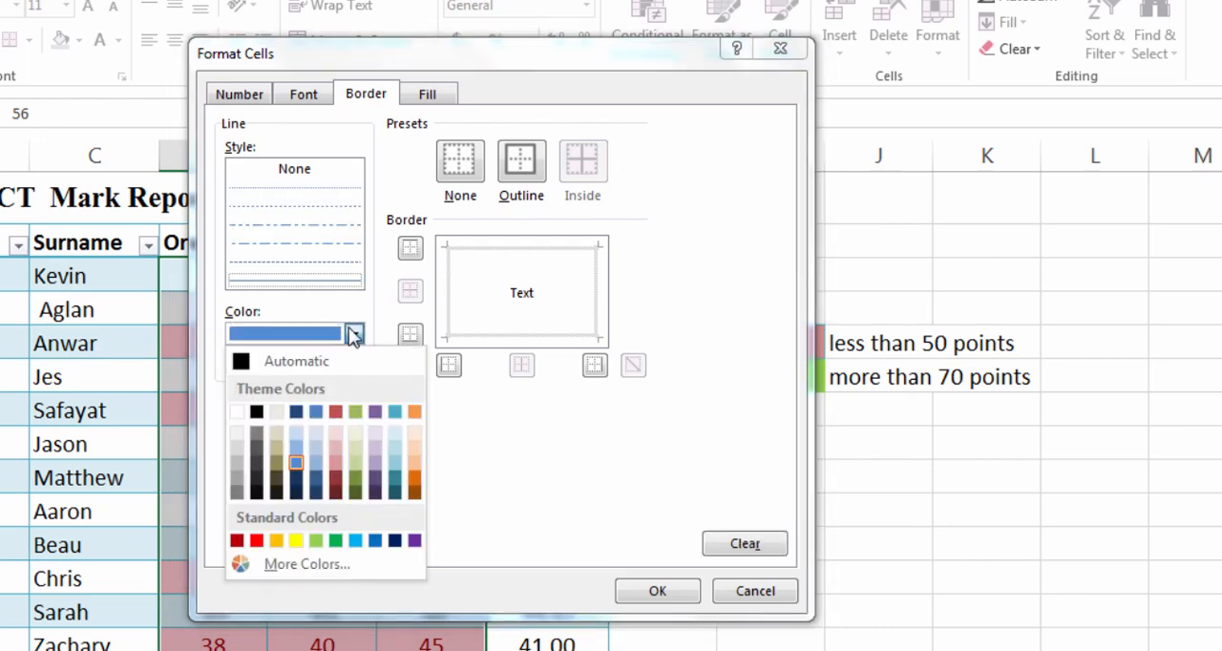
pyautogui.click(256, 541)
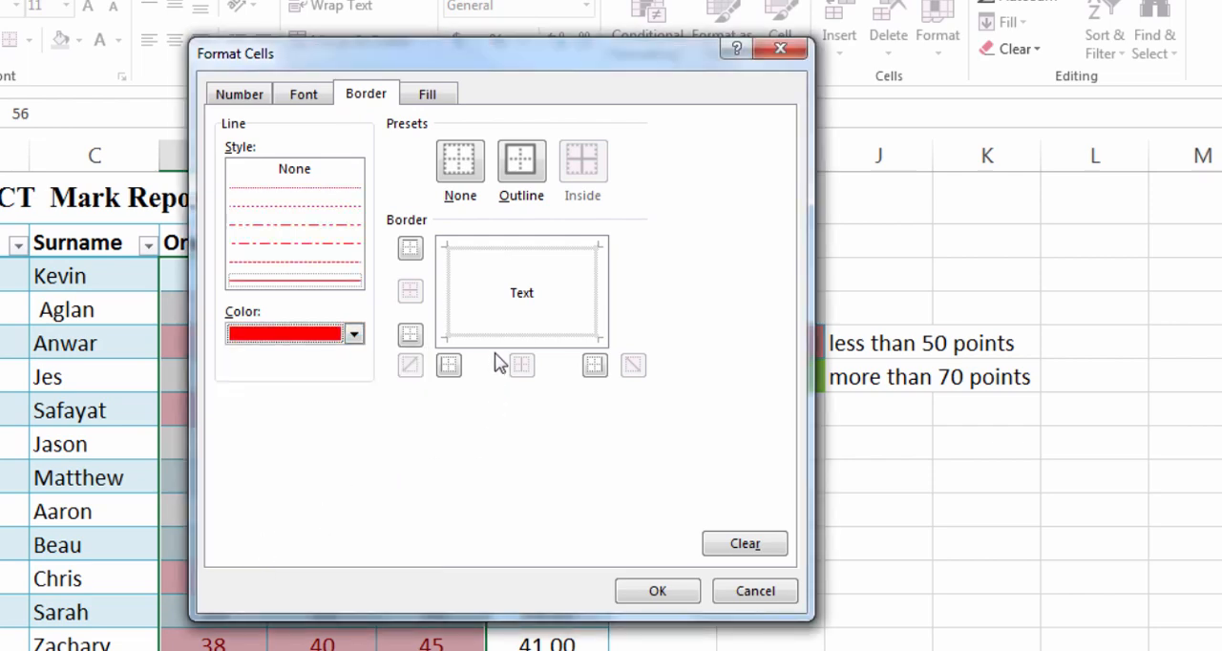
pyautogui.click(522, 155)
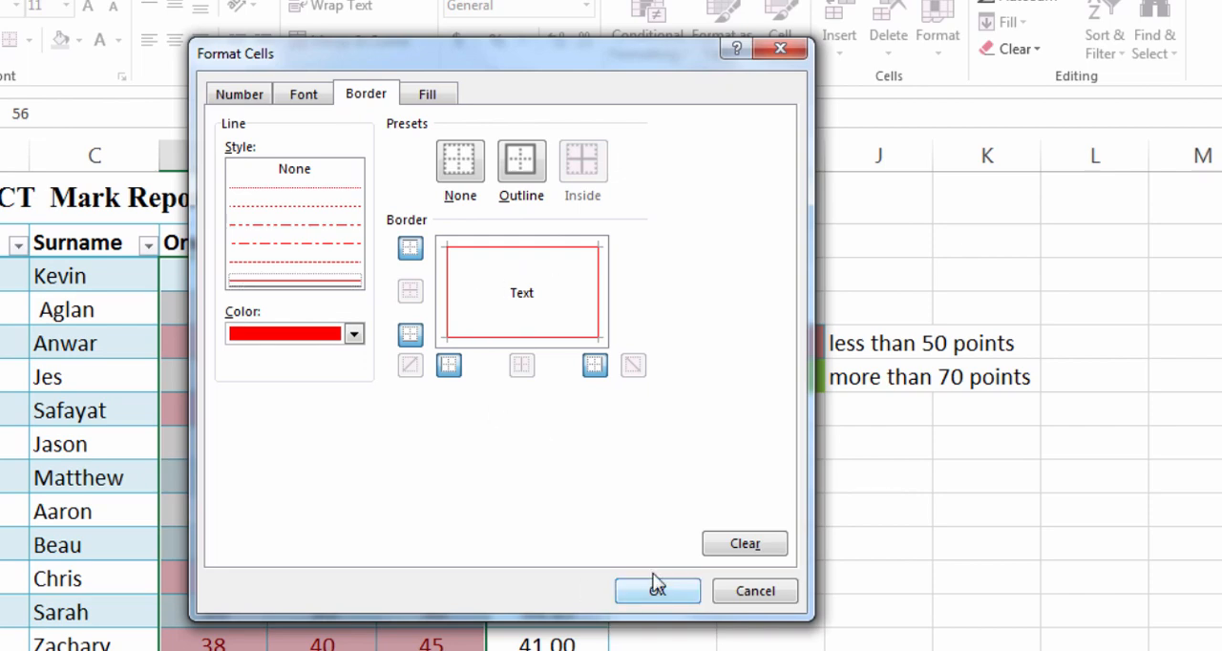
pyautogui.click(263, 101)
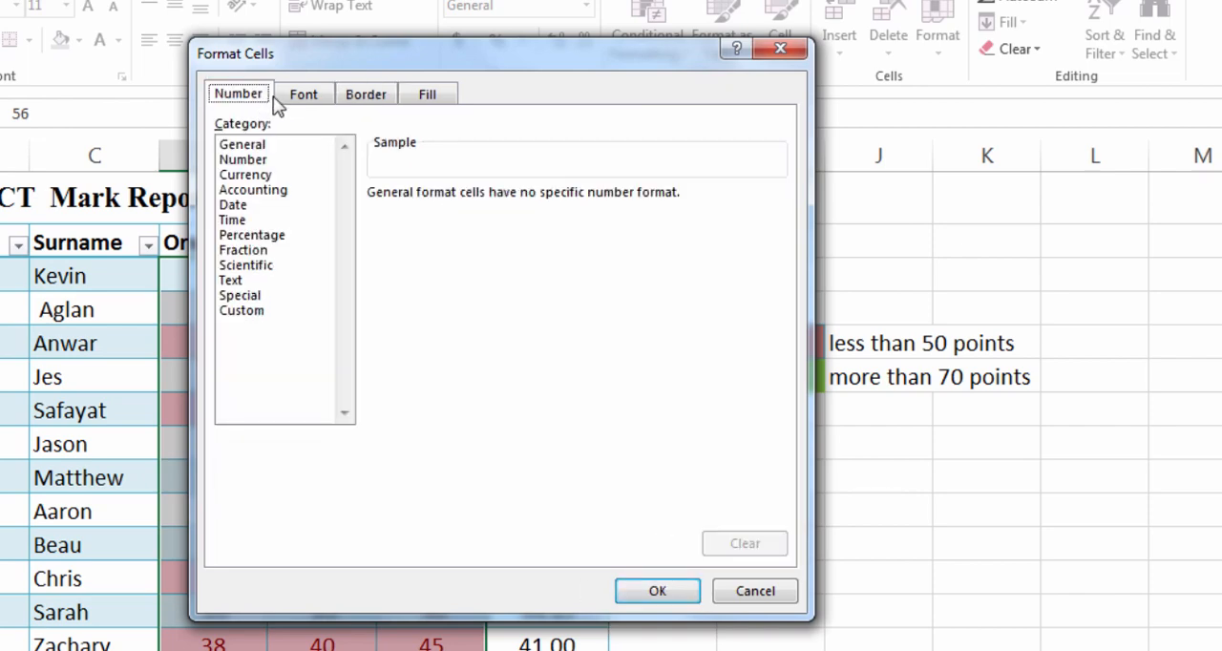
pyautogui.click(293, 100)
pyautogui.click(378, 96)
pyautogui.click(426, 99)
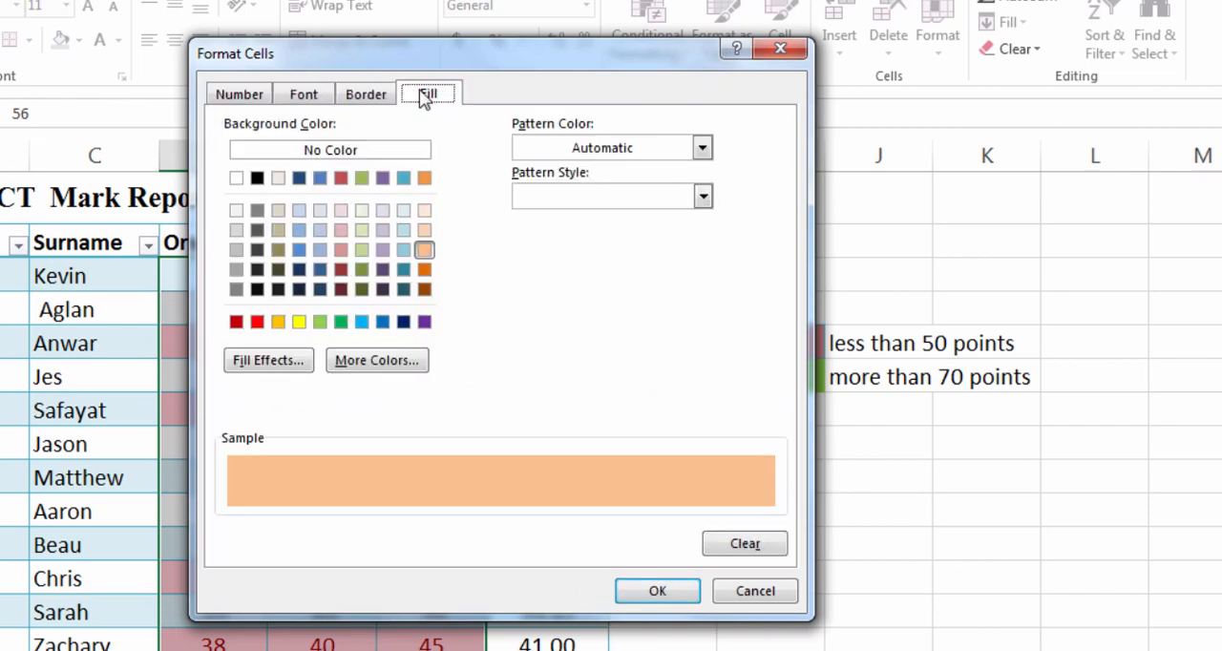
# Accept the custom format and apply the less-than-50 rule to the selected marks
pyautogui.click(643, 591)
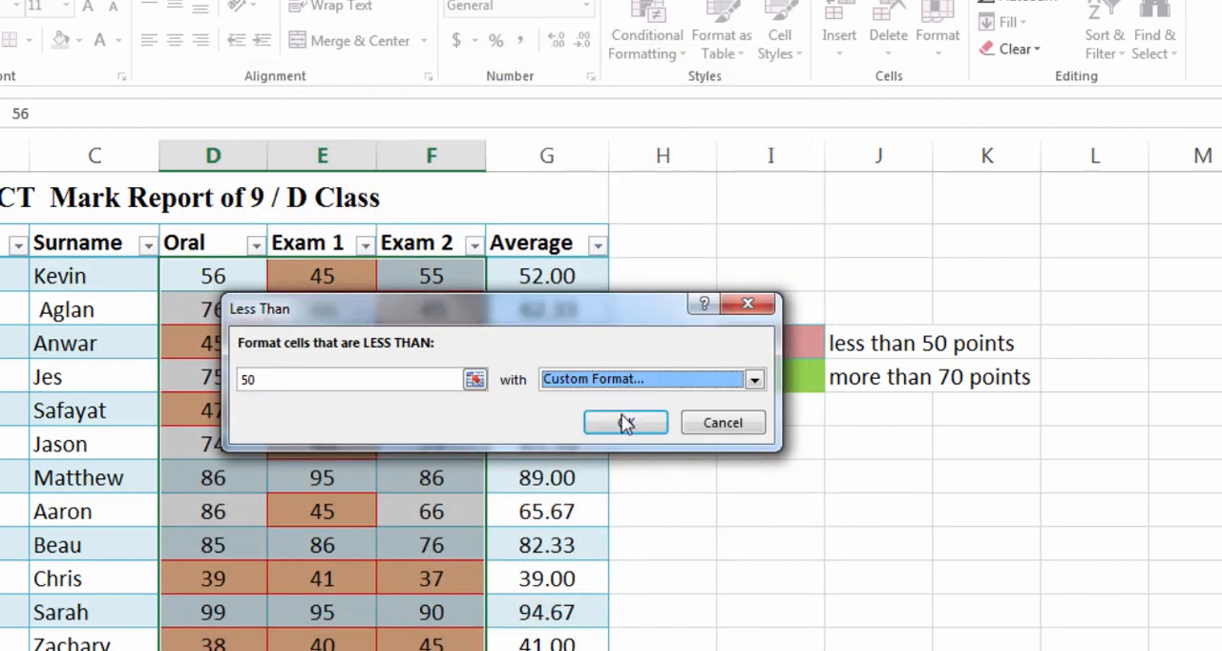
pyautogui.click(625, 422)
pyautogui.click(525, 551)
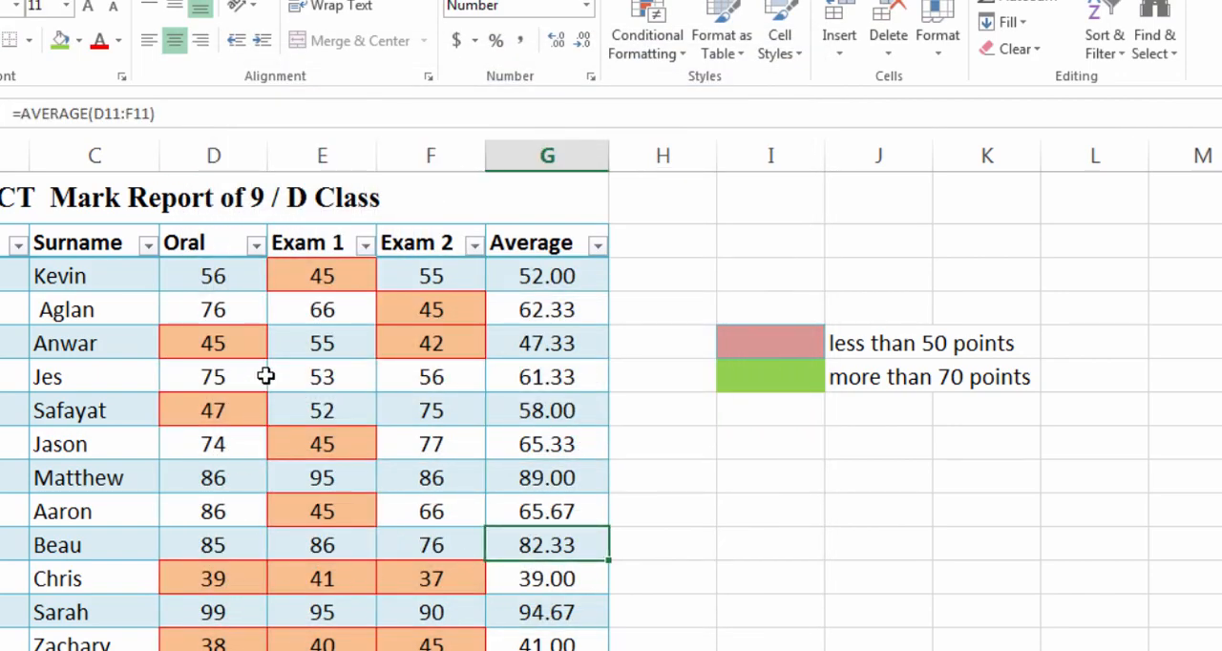
# Highlight the Oral, Exam 1 and Exam 2 marks in D3:F15 greater than 70 with Green Fill with Dark Green Text
pyautogui.click(392, 344)
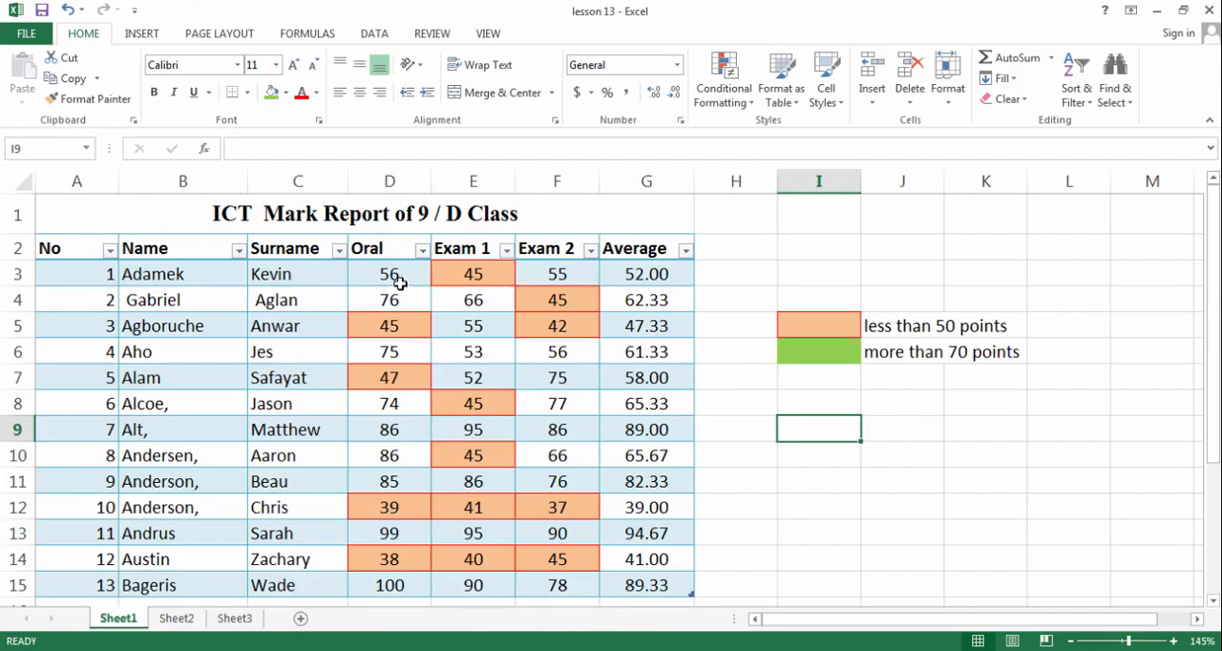
pyautogui.moveTo(400, 282); pyautogui.dragTo(584, 591)
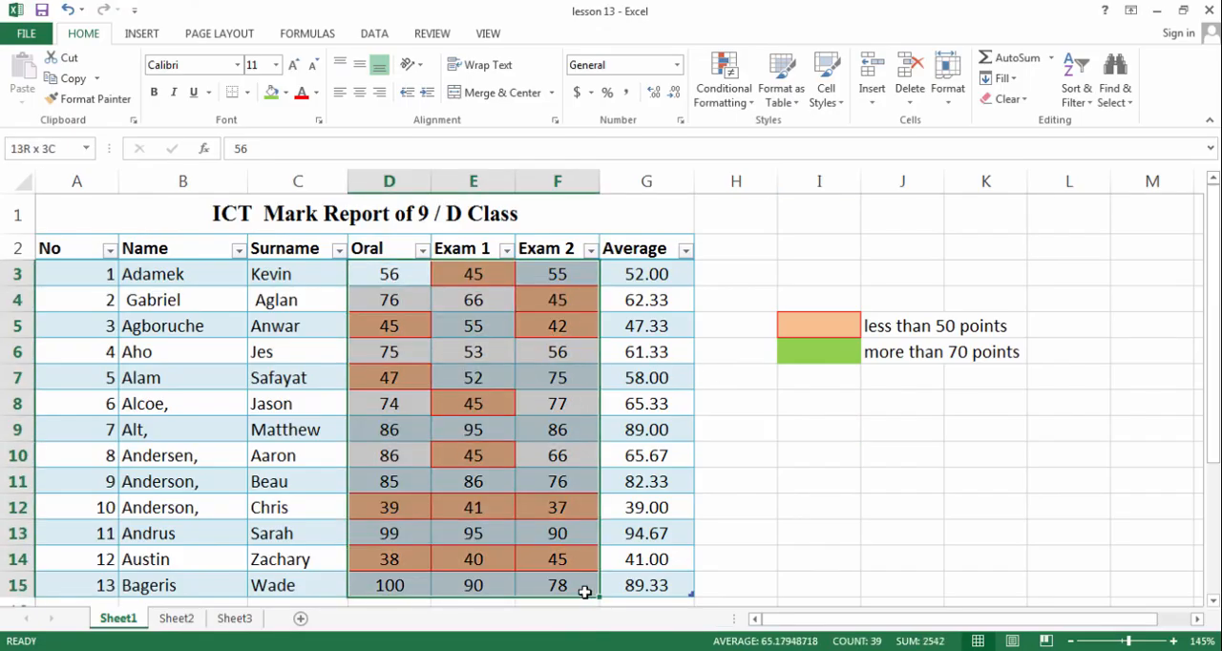
pyautogui.click(731, 95)
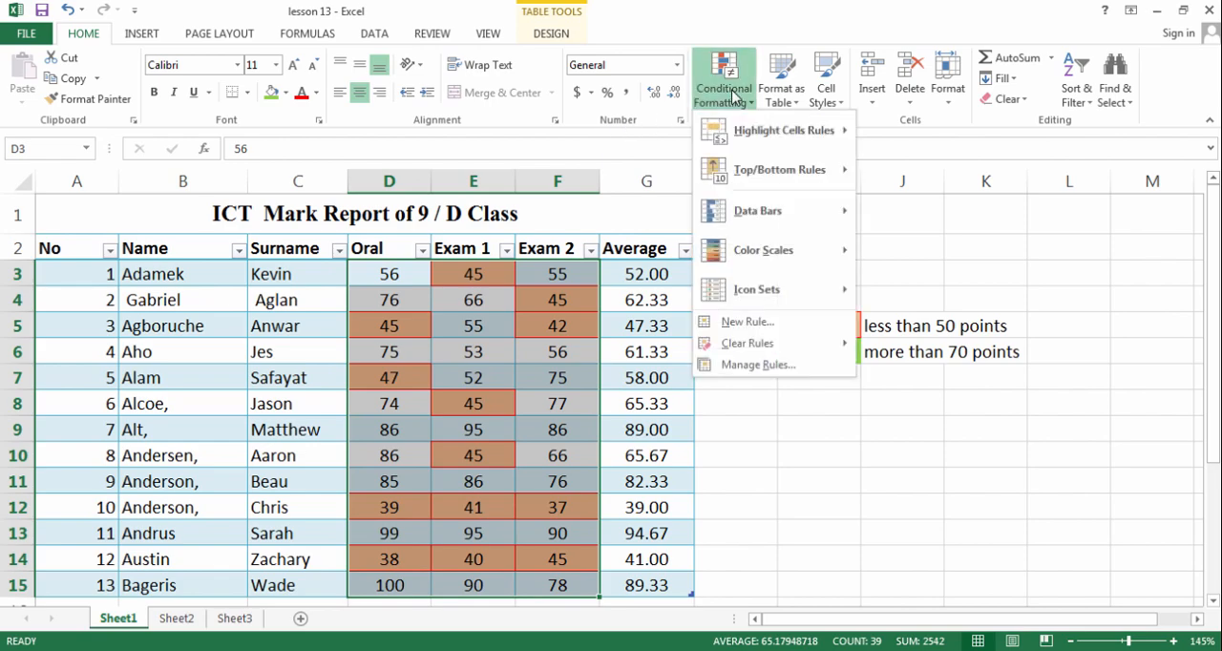
pyautogui.moveTo(754, 130)
pyautogui.click(906, 129)
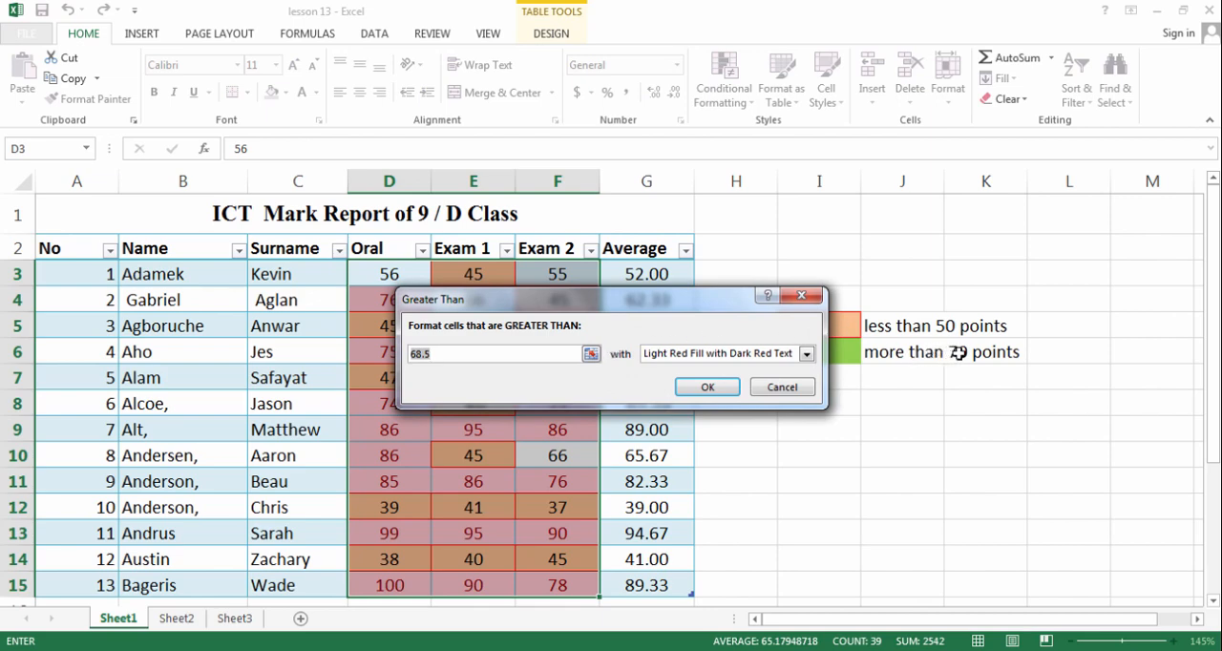
pyautogui.write('0')
pyautogui.click(731, 355)
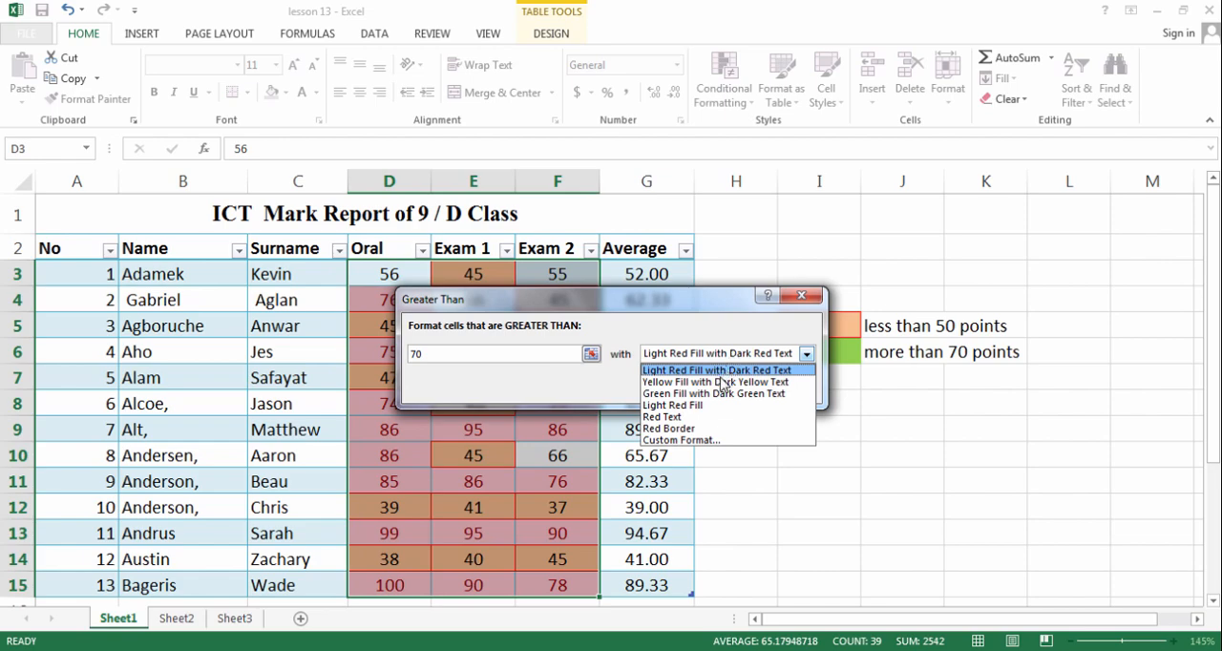
pyautogui.click(723, 393)
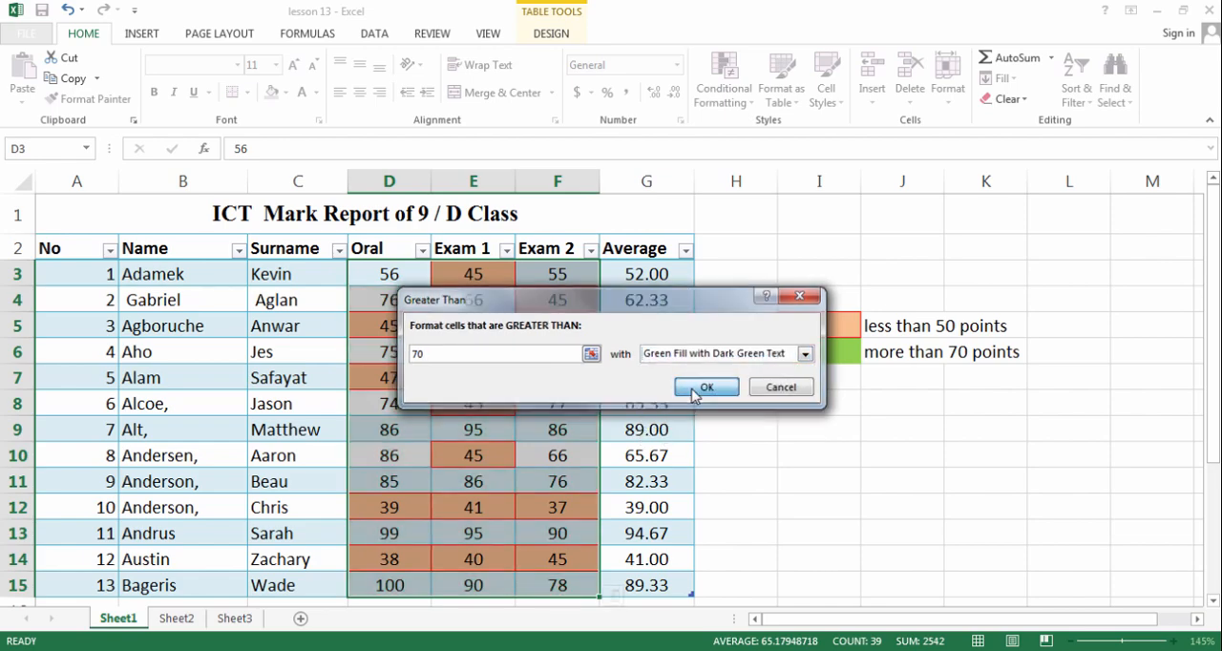
pyautogui.click(706, 388)
pyautogui.click(745, 447)
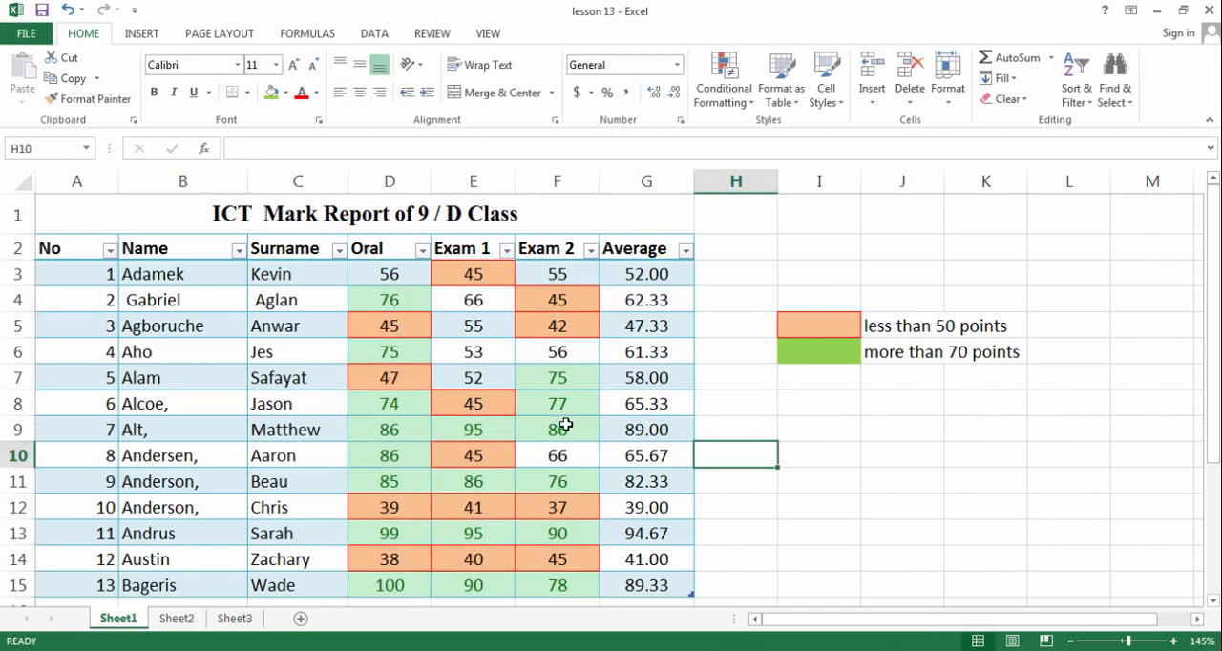
pyautogui.click(564, 408)
pyautogui.click(818, 326)
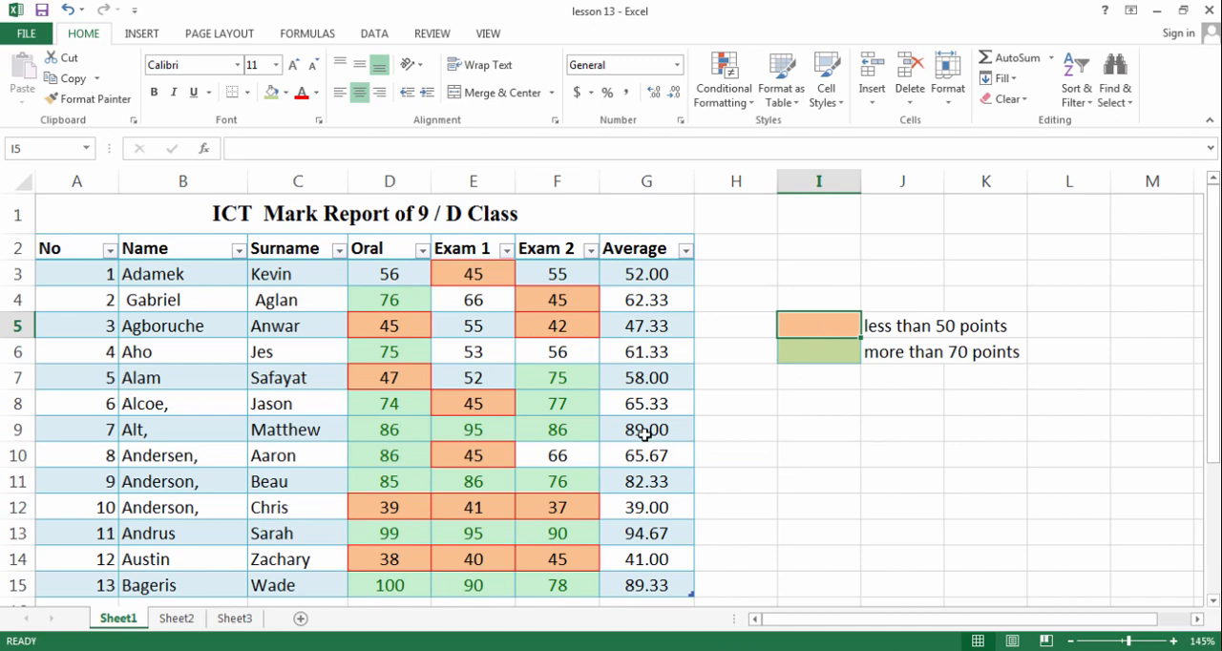
# Change the Exam 1 mark in E6 to 45
pyautogui.click(483, 324)
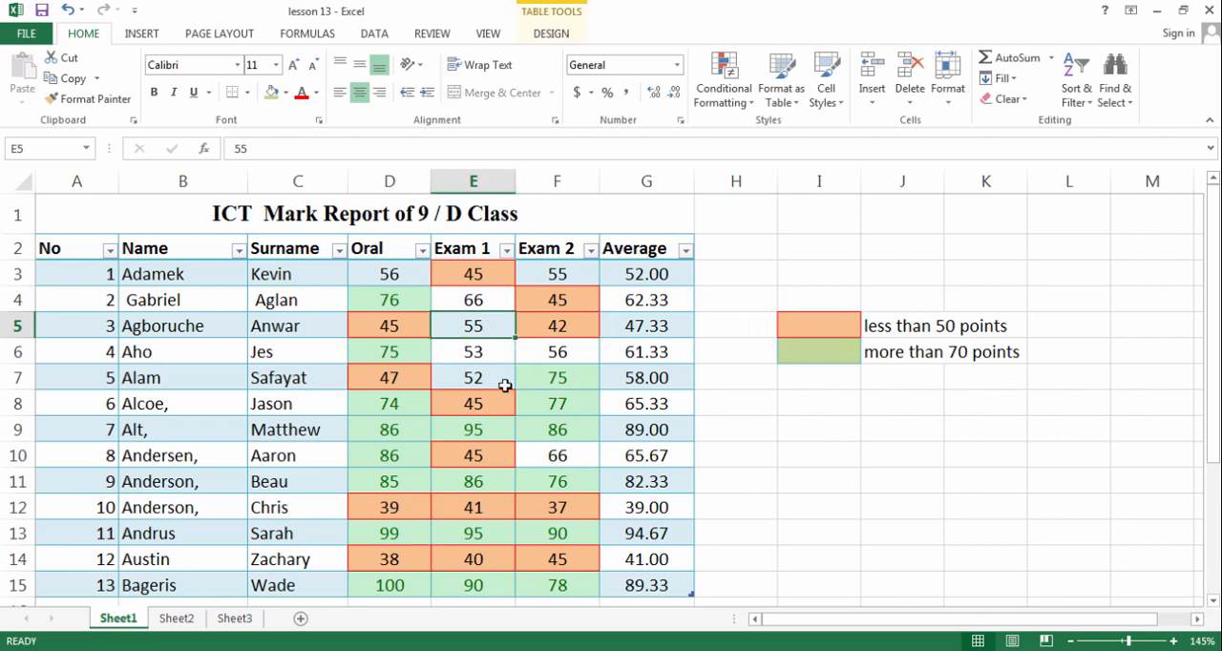
pyautogui.click(486, 351)
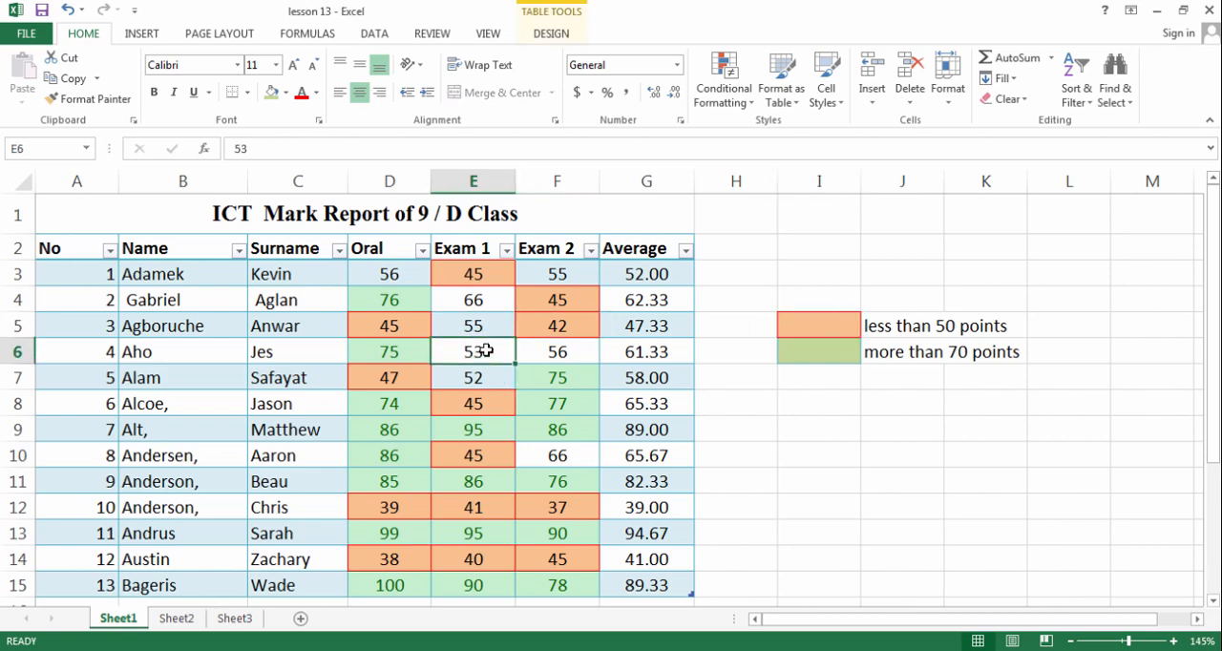
pyautogui.write('45')
pyautogui.click(505, 395)
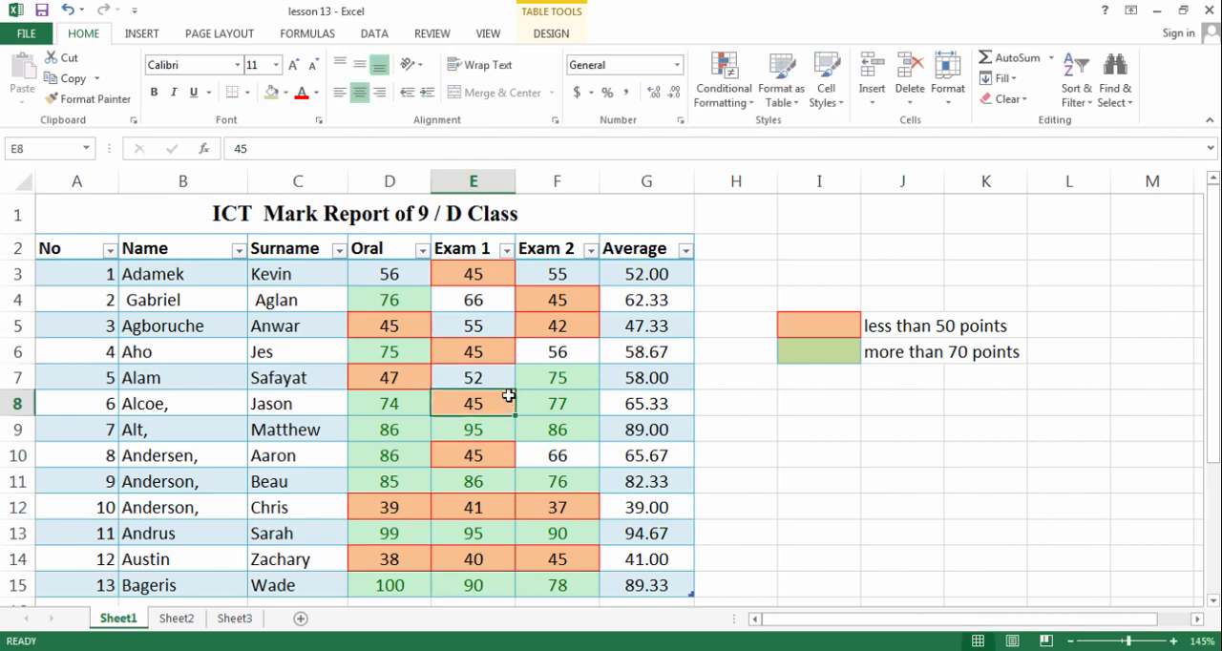
# Change the Exam 1 mark in E4 to 90
pyautogui.click(474, 300)
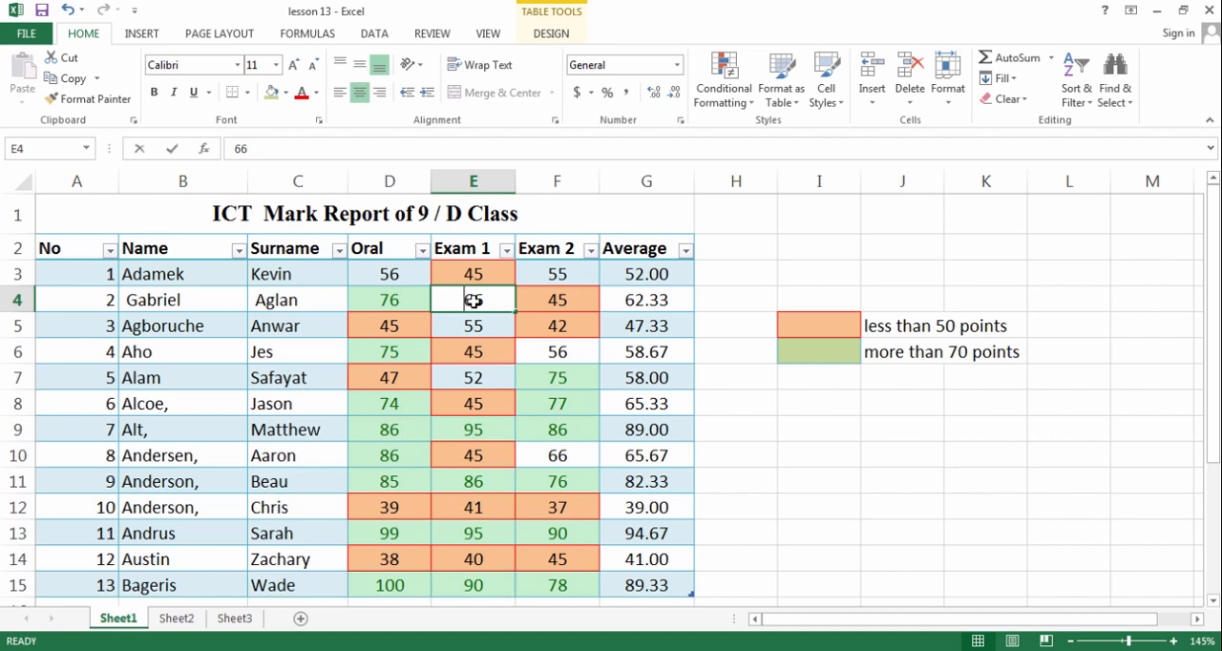
pyautogui.write('90')
pyautogui.click(550, 380)
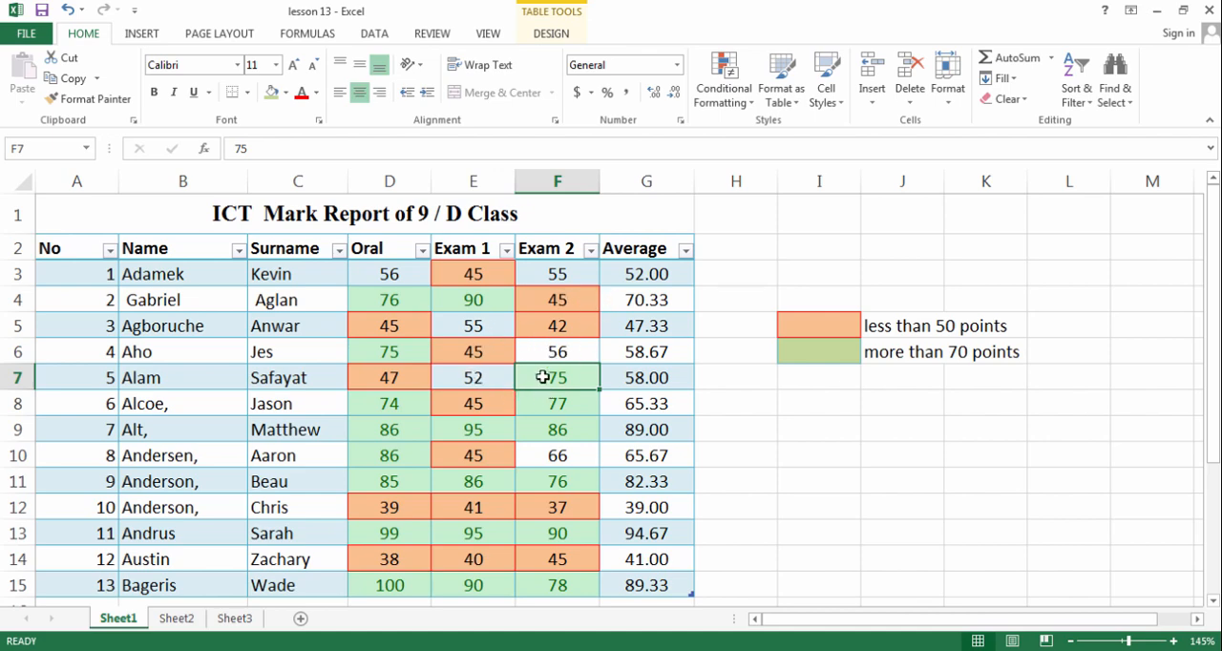
pyautogui.click(716, 279)
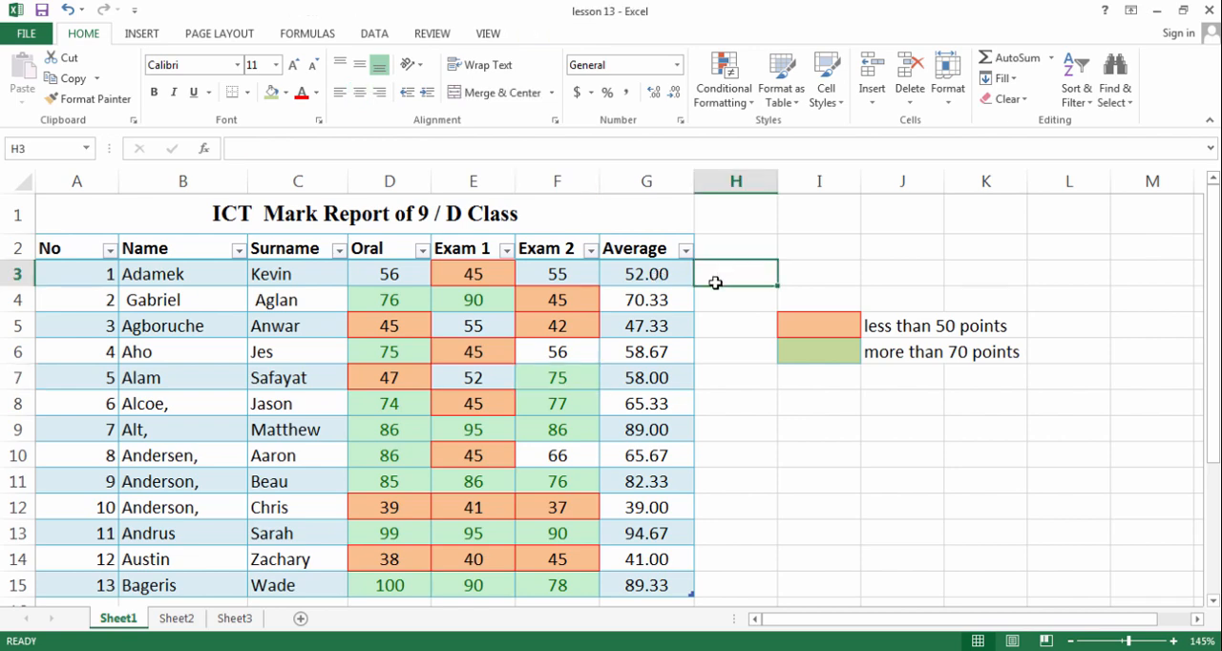
# Start a Top 10 Items rule on the averages in G3:G15 with the number of top items set to 5
pyautogui.moveTo(665, 276); pyautogui.dragTo(675, 581)
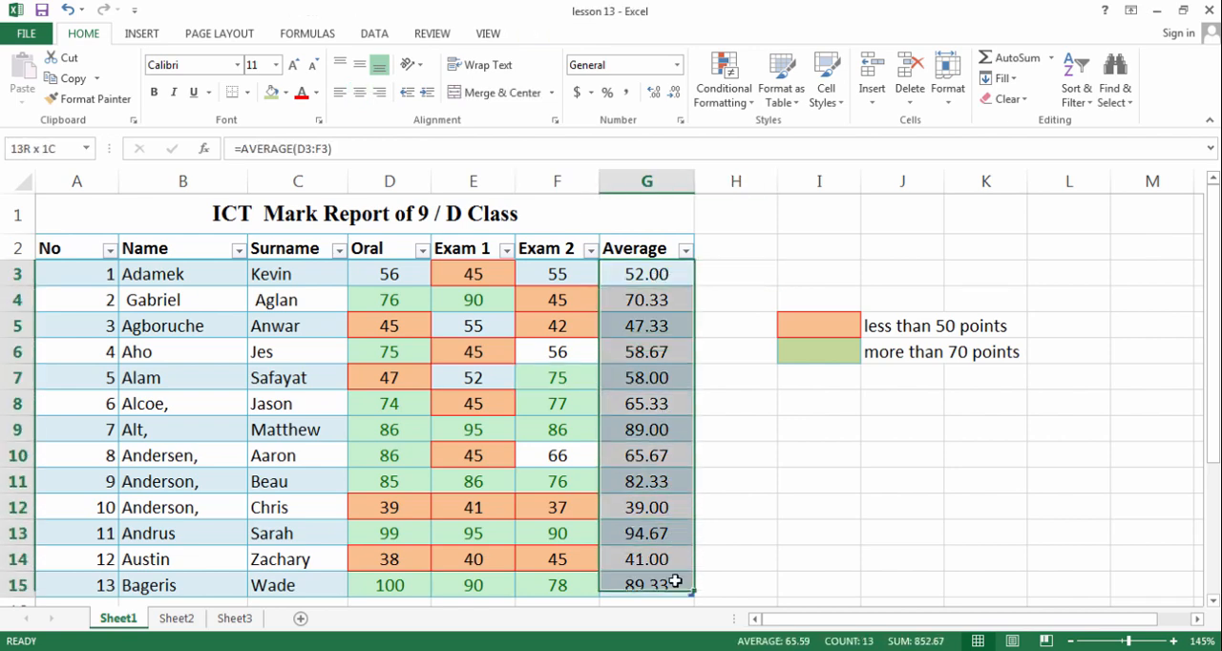
pyautogui.click(722, 99)
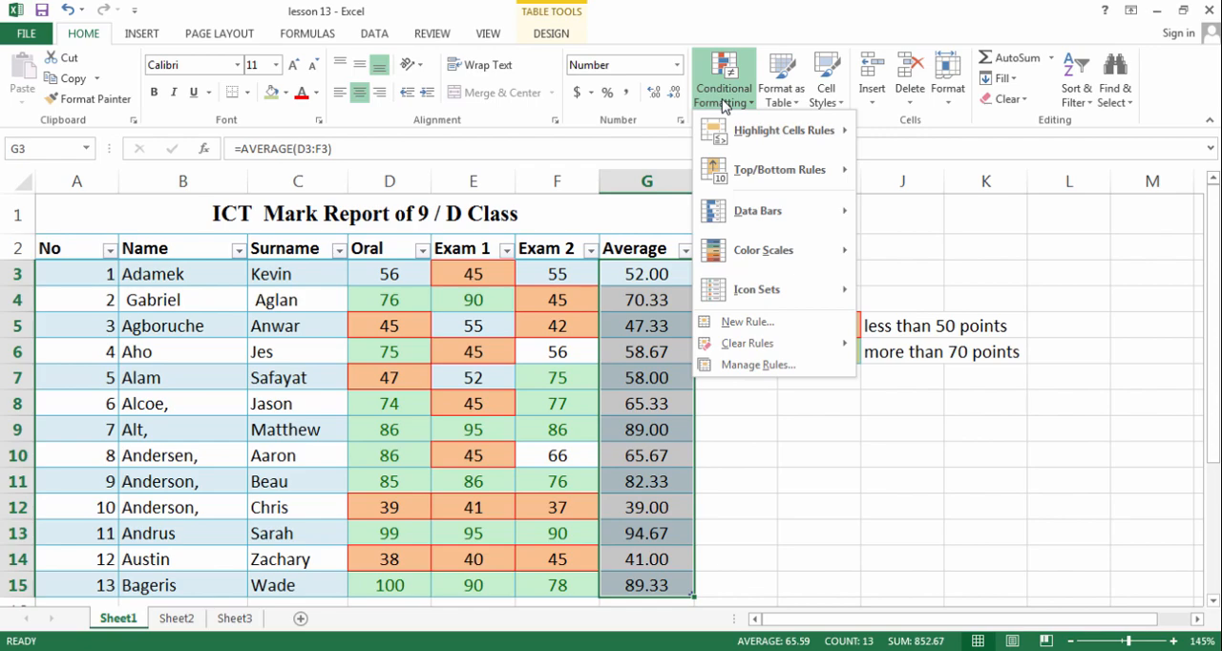
pyautogui.moveTo(778, 134)
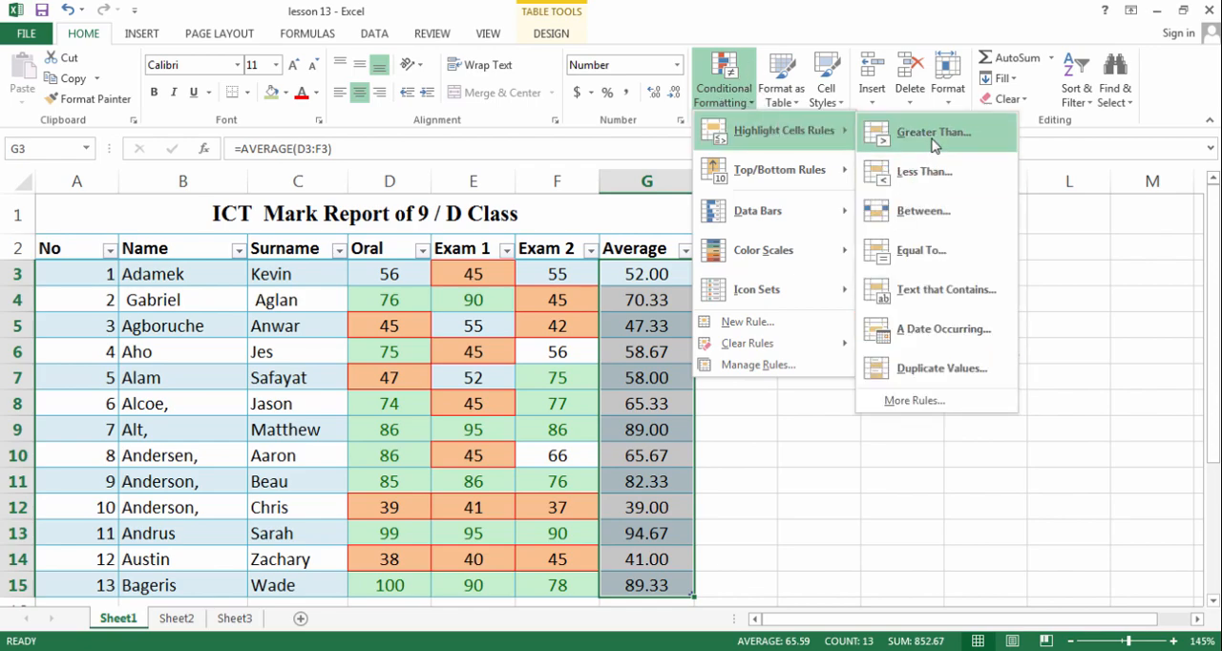
pyautogui.moveTo(790, 182)
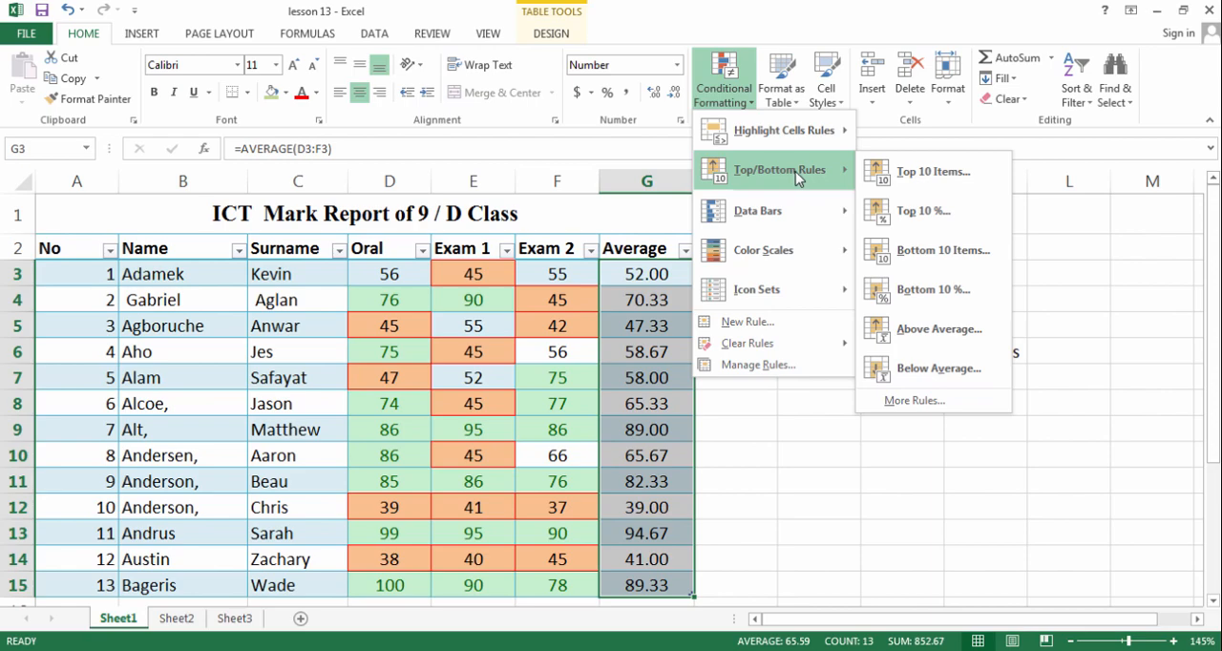
pyautogui.click(950, 185)
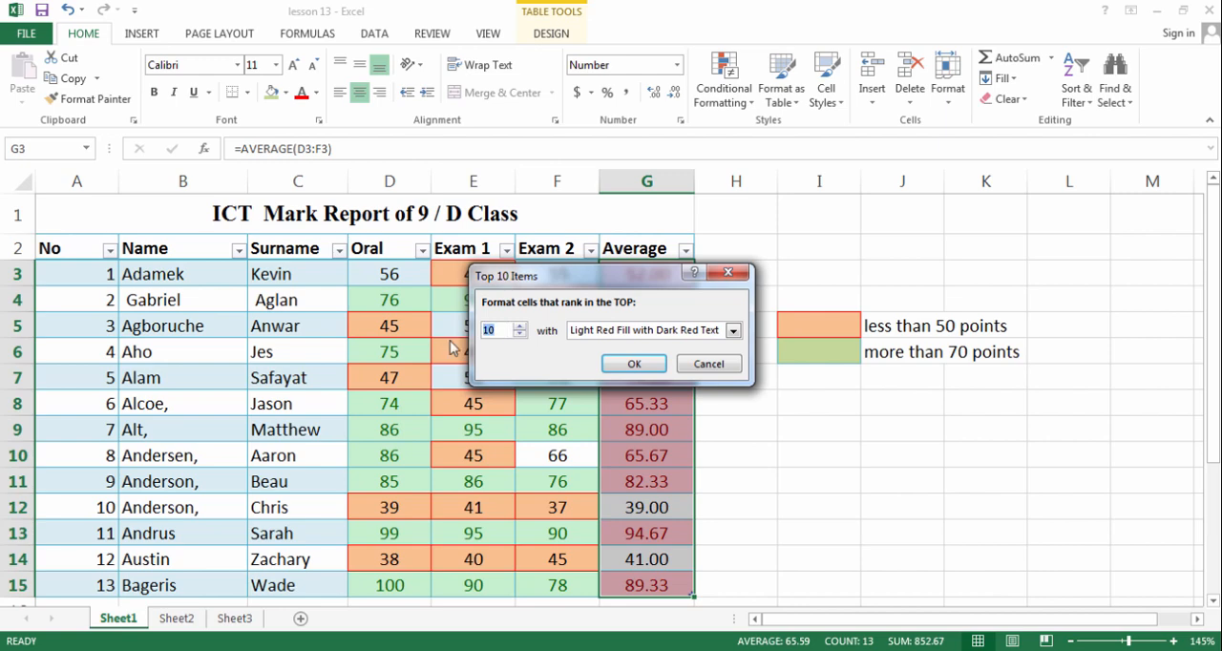
pyautogui.write('5')
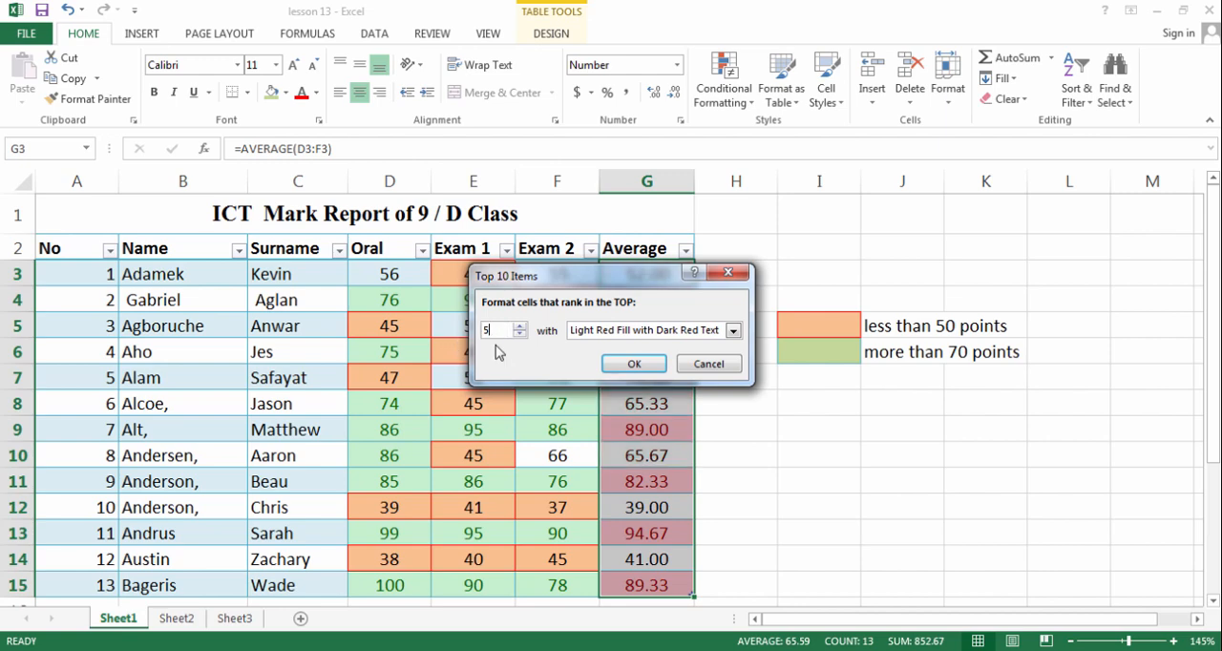
# Apply the top 5 rule with Yellow Fill with Dark Yellow Text and check the highlighted averages
pyautogui.click(720, 332)
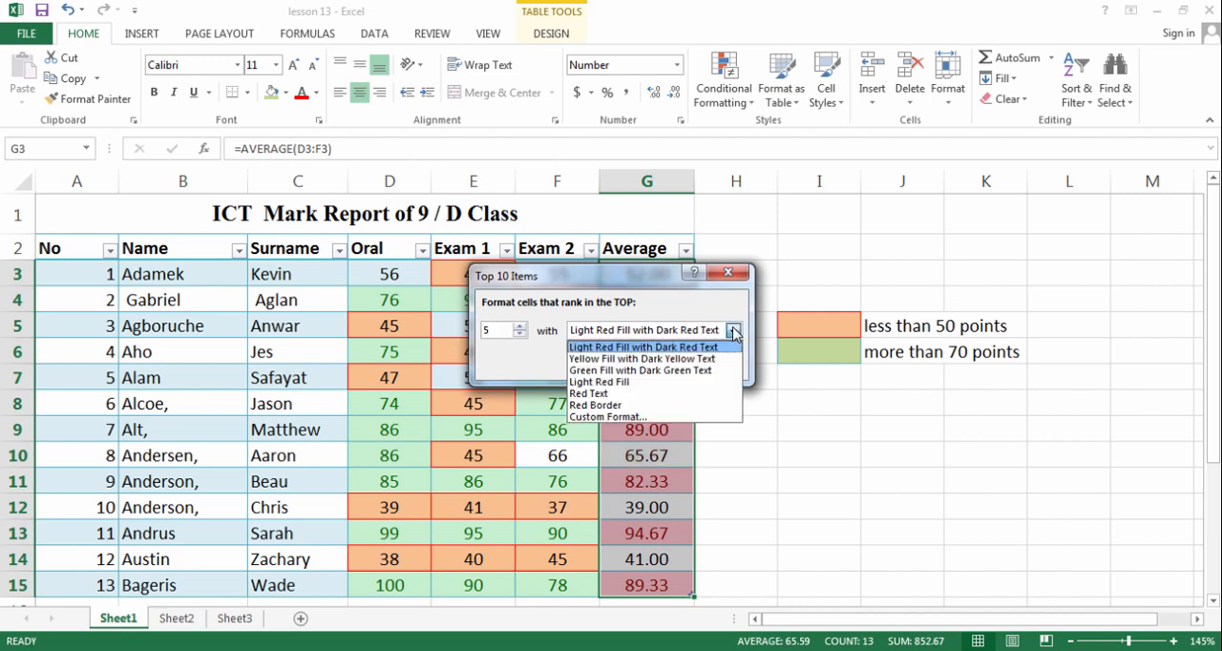
pyautogui.click(623, 359)
pyautogui.click(630, 363)
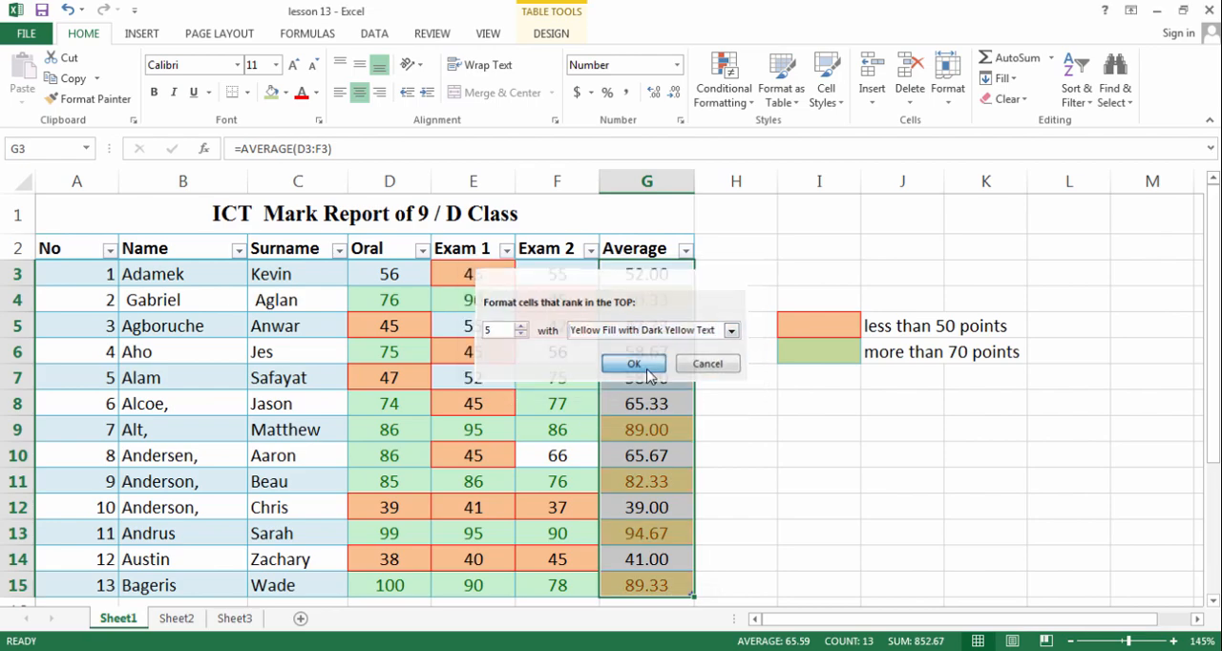
pyautogui.click(769, 411)
pyautogui.click(658, 305)
pyautogui.click(650, 430)
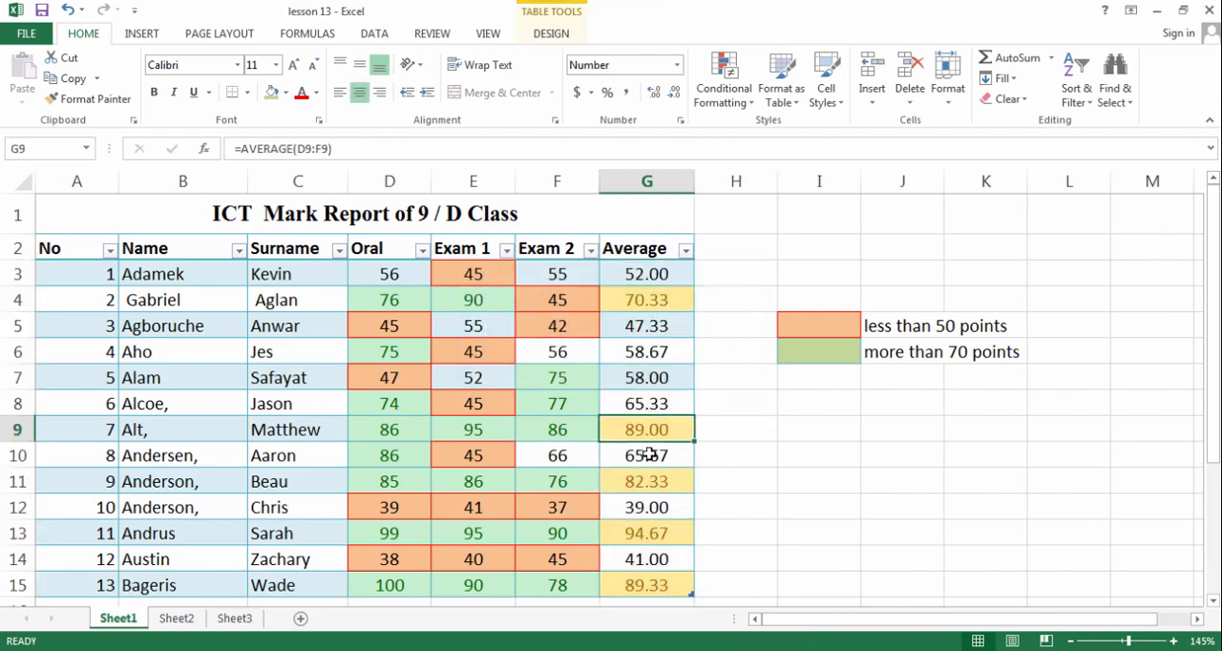
pyautogui.click(648, 482)
pyautogui.click(646, 532)
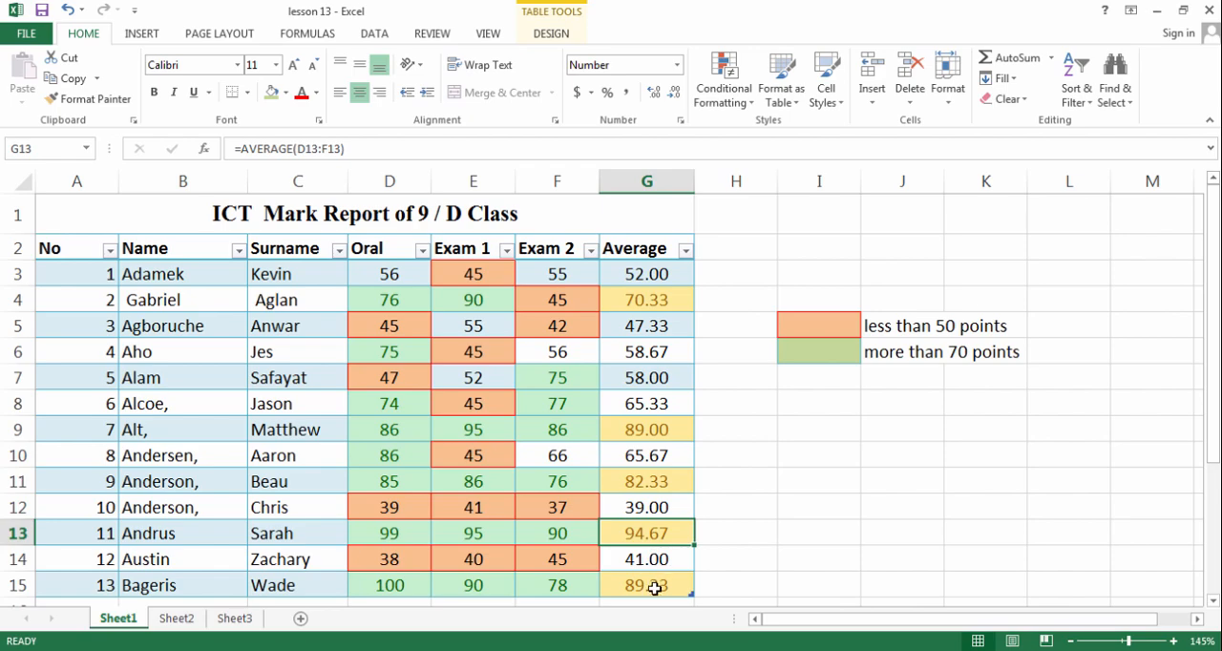
pyautogui.click(654, 589)
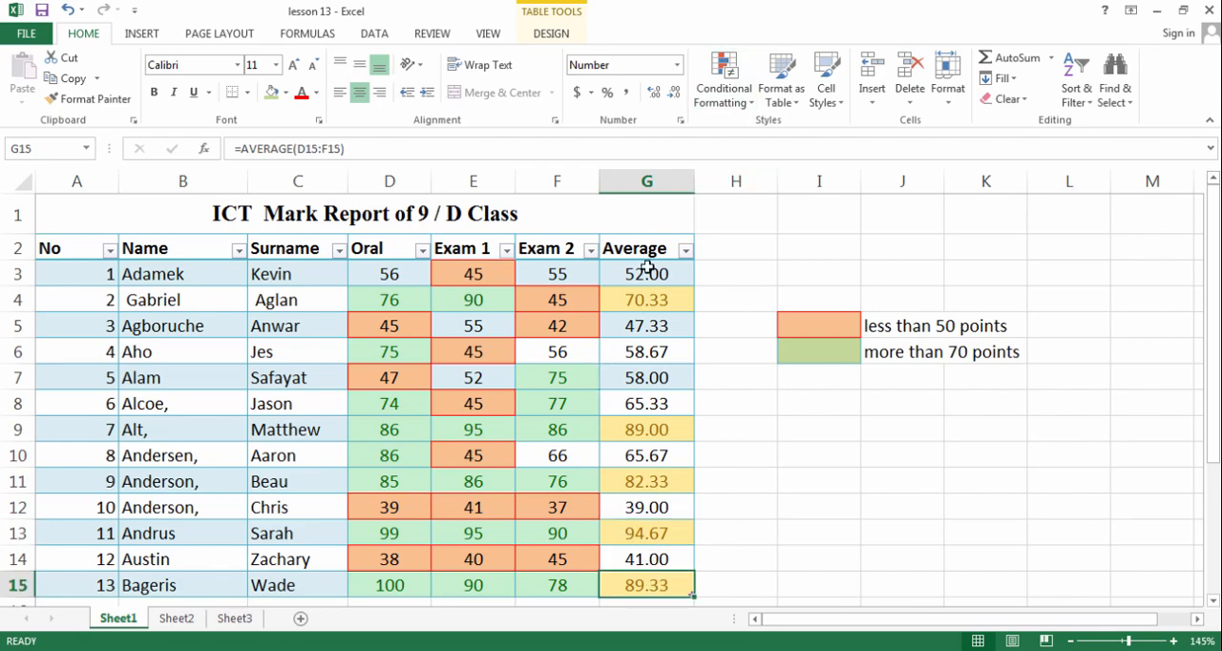
# Clear the conditional formatting rules from the average cells G3:G15 only
pyautogui.moveTo(636, 273); pyautogui.dragTo(643, 464)
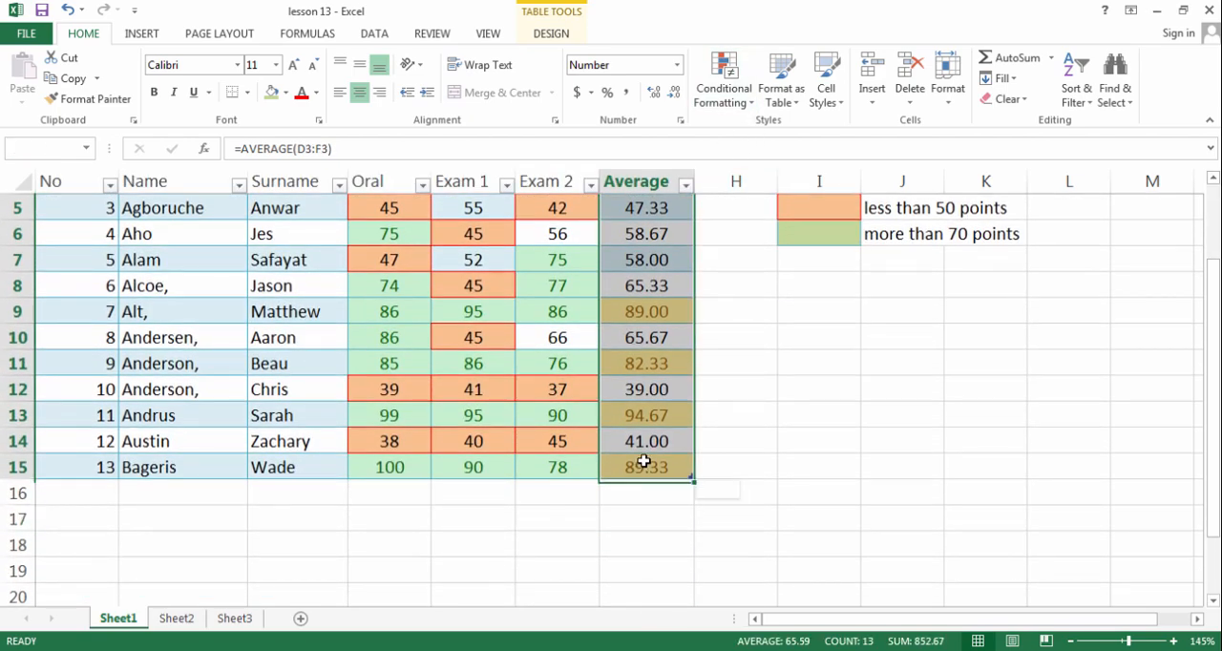
pyautogui.scroll(2, 715, 357)
pyautogui.scroll(-1, 744, 330)
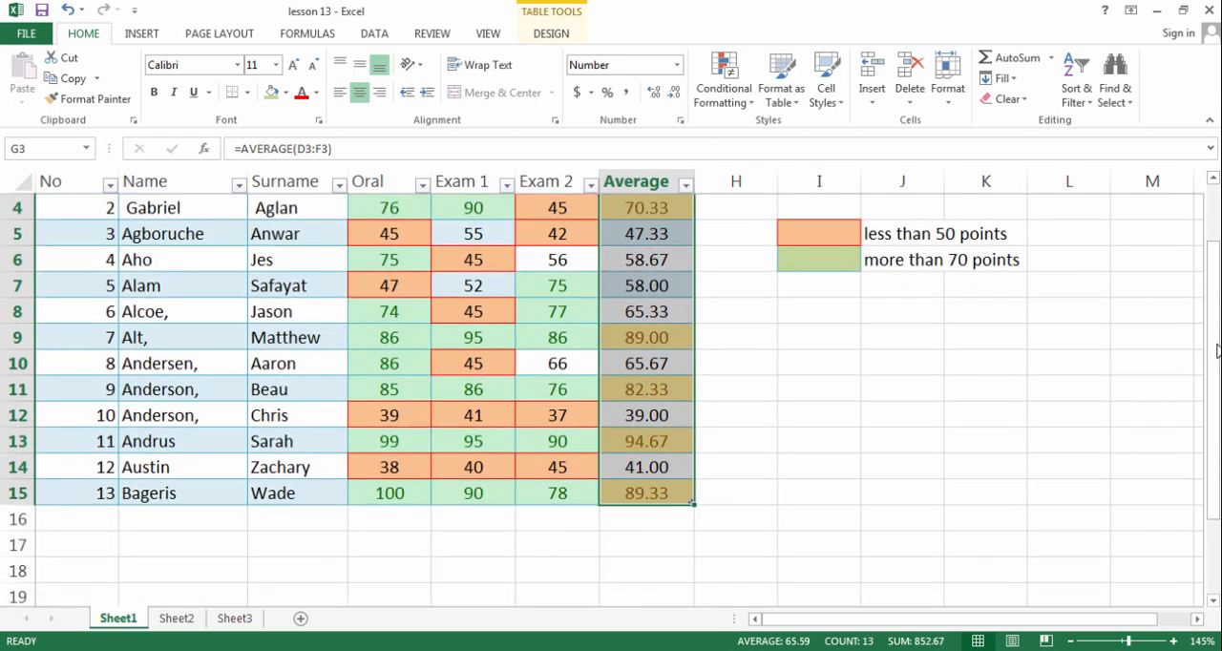
pyautogui.moveTo(1214, 351); pyautogui.dragTo(1213, 315)
pyautogui.click(740, 108)
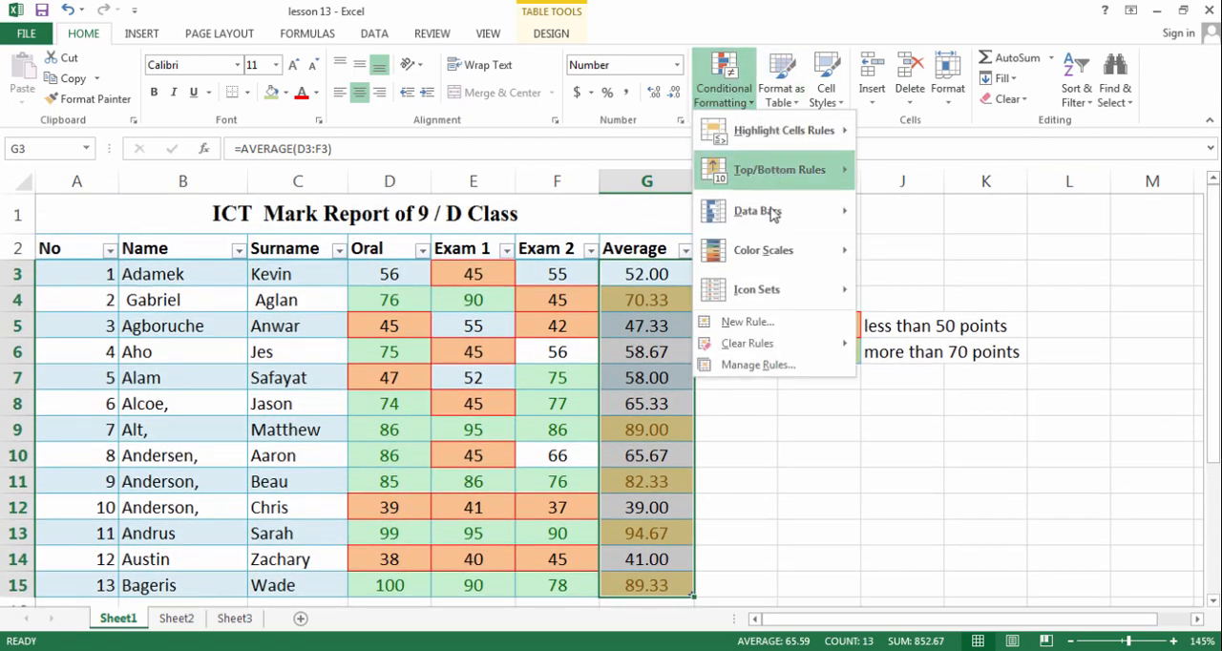
pyautogui.moveTo(781, 340)
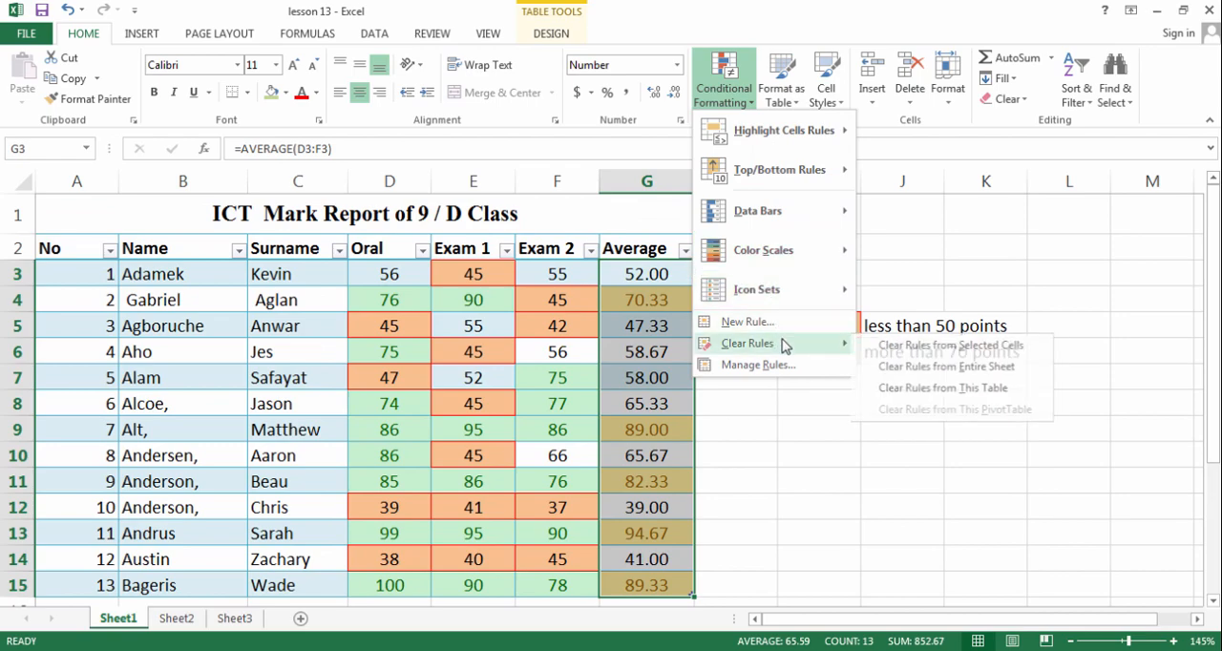
pyautogui.click(901, 346)
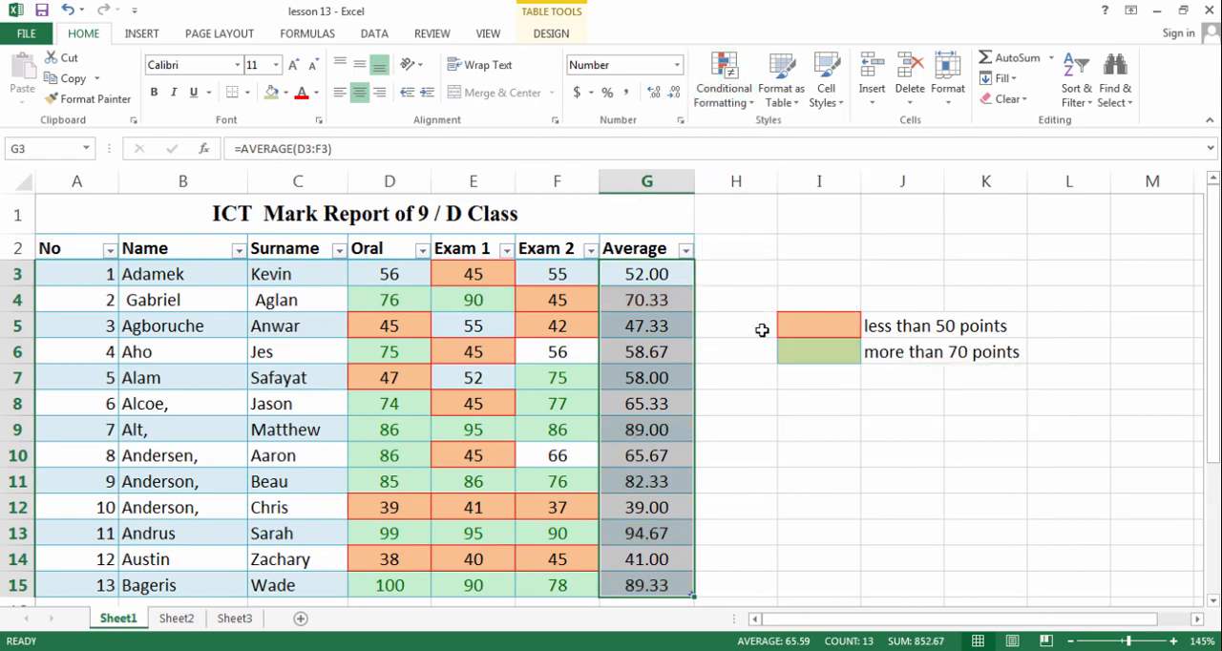
# Apply an Above Average rule with Yellow Fill with Dark Yellow Text to the averages in G3:G15
pyautogui.click(723, 90)
pyautogui.moveTo(752, 184)
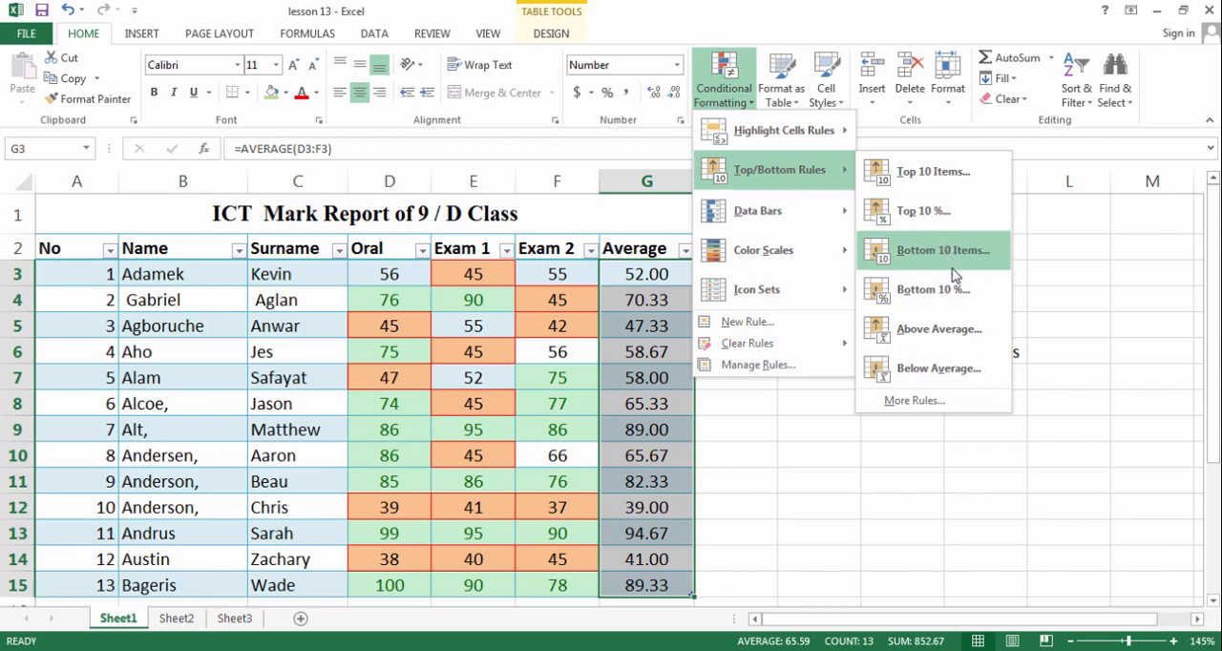
pyautogui.click(926, 330)
pyautogui.moveTo(636, 280); pyautogui.dragTo(448, 168)
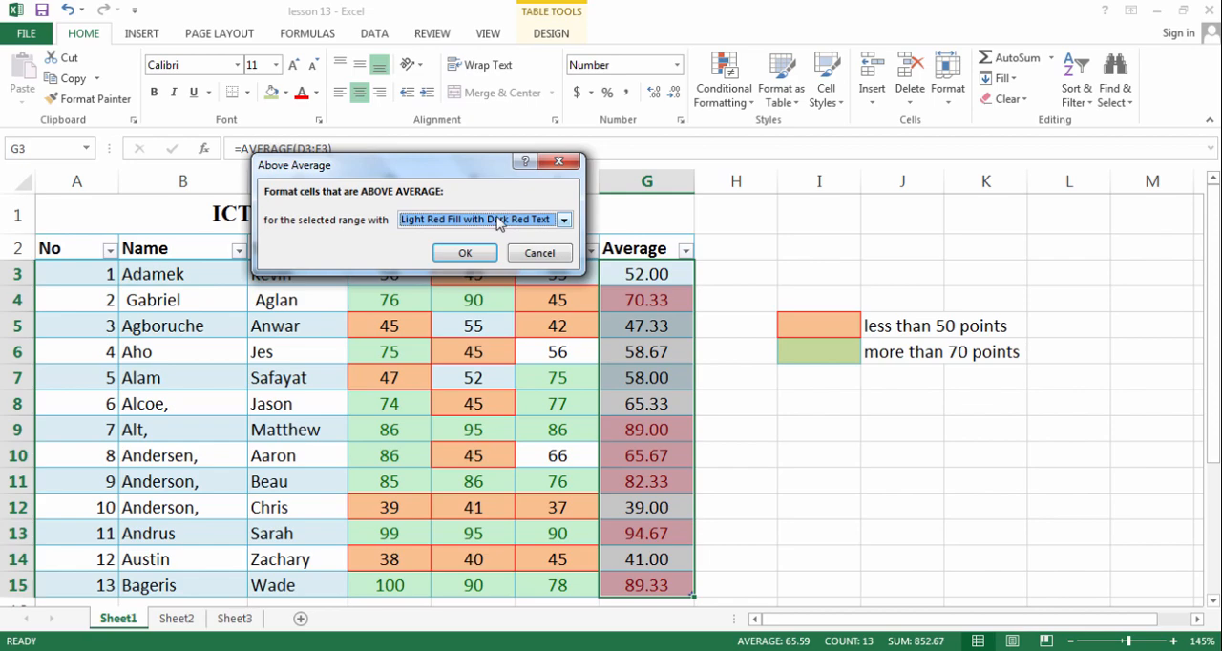
pyautogui.click(564, 219)
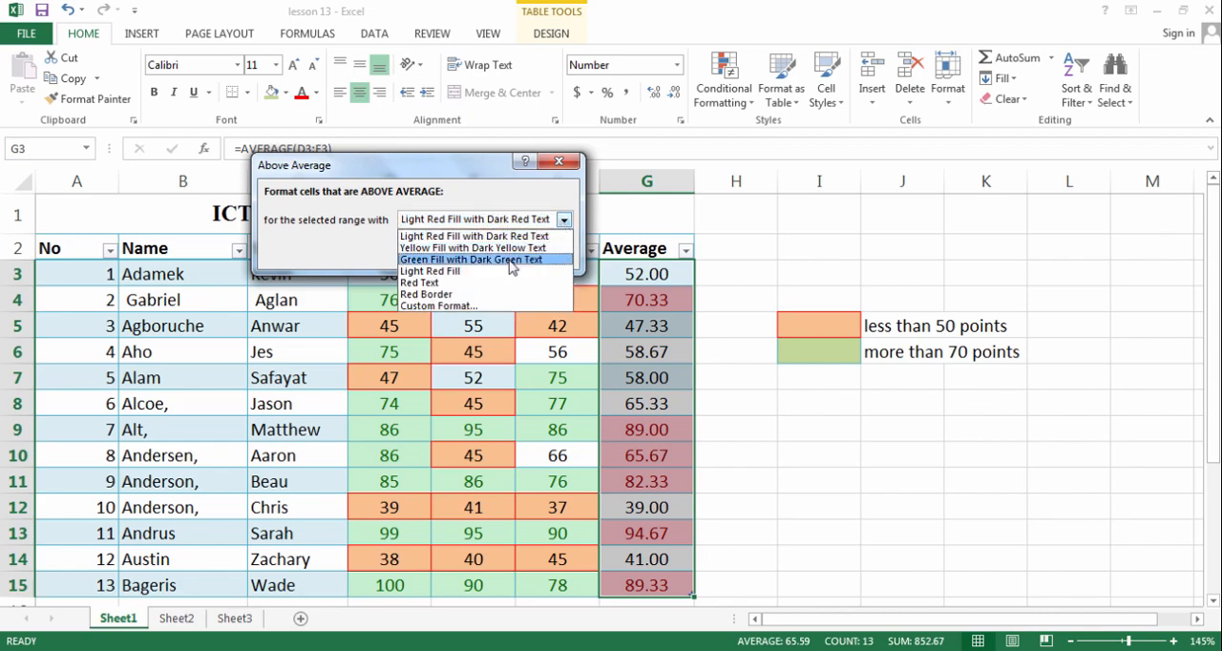
pyautogui.click(507, 250)
pyautogui.click(483, 256)
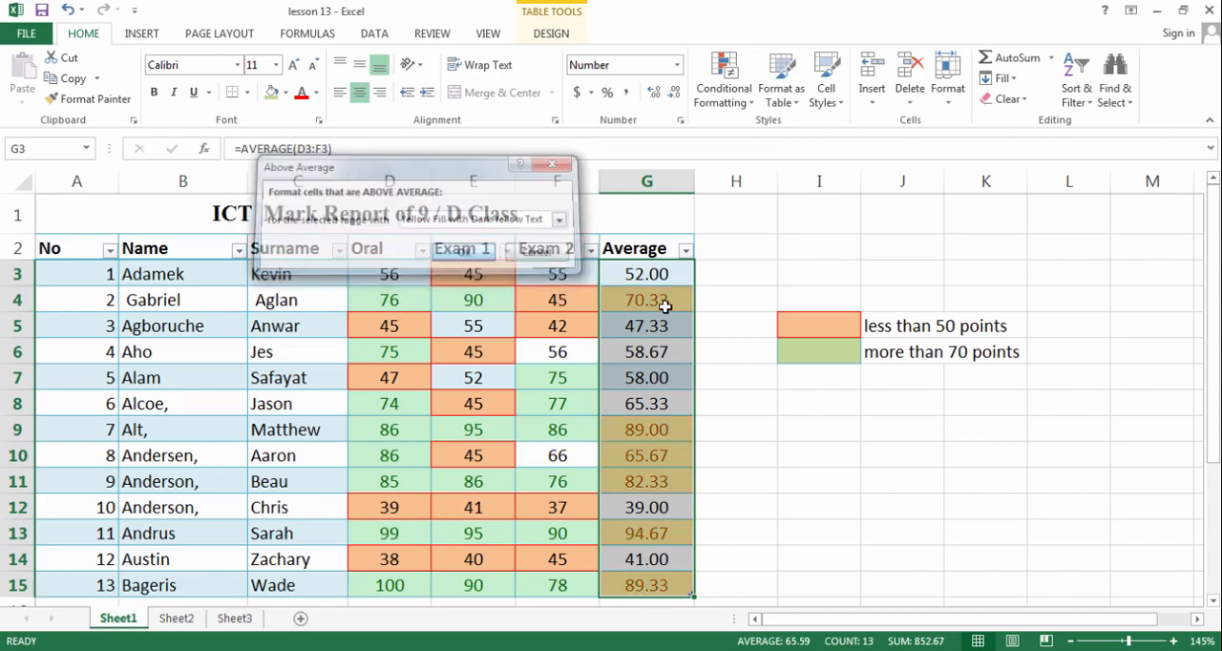
pyautogui.click(663, 304)
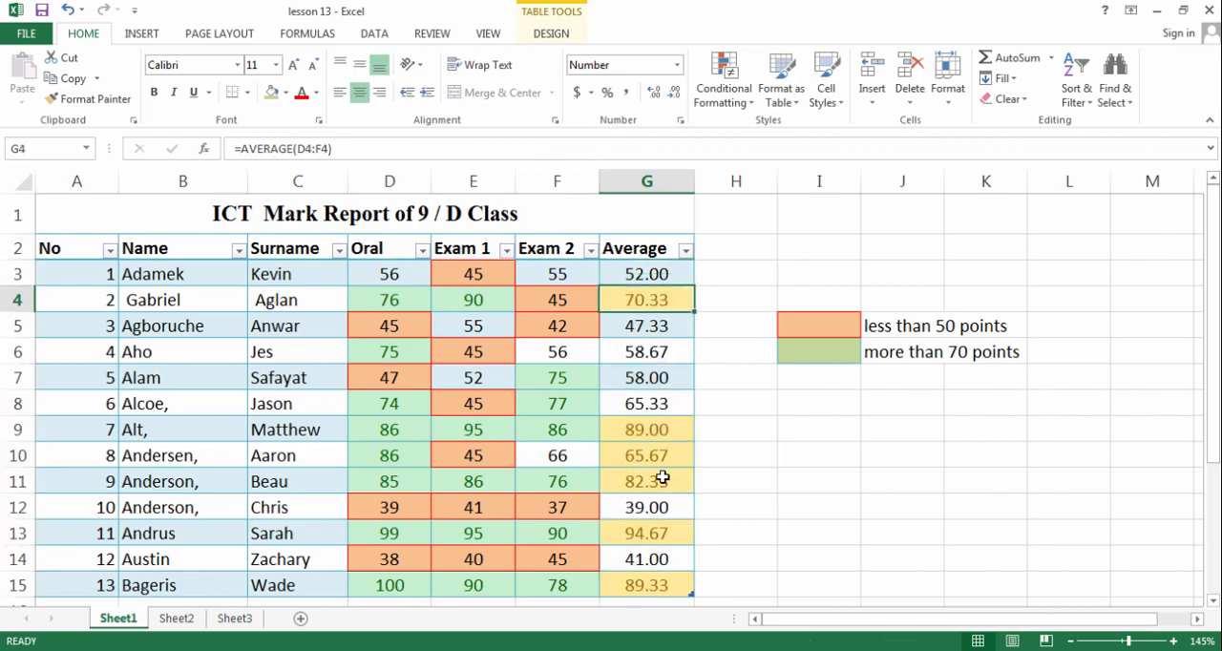
# Calculate the class average in G16 with an AVERAGE formula over the Average column values G3:G15
pyautogui.scroll(-1, 665, 497)
pyautogui.click(670, 520)
pyautogui.write('=')
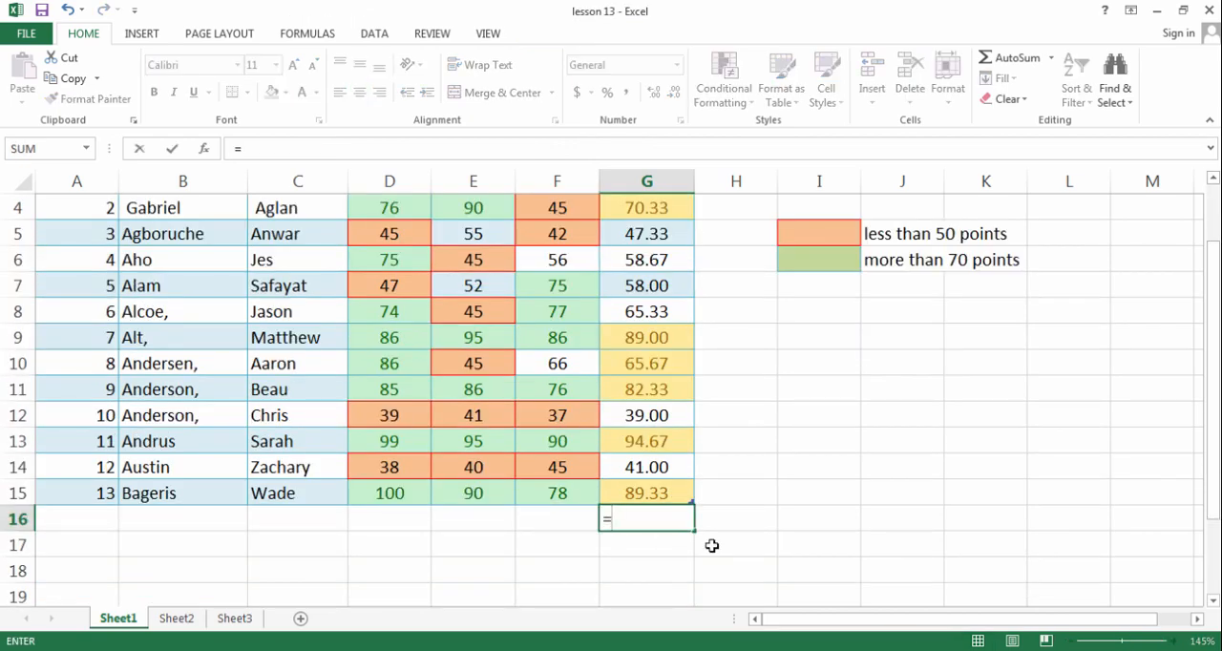
pyautogui.write('ave')
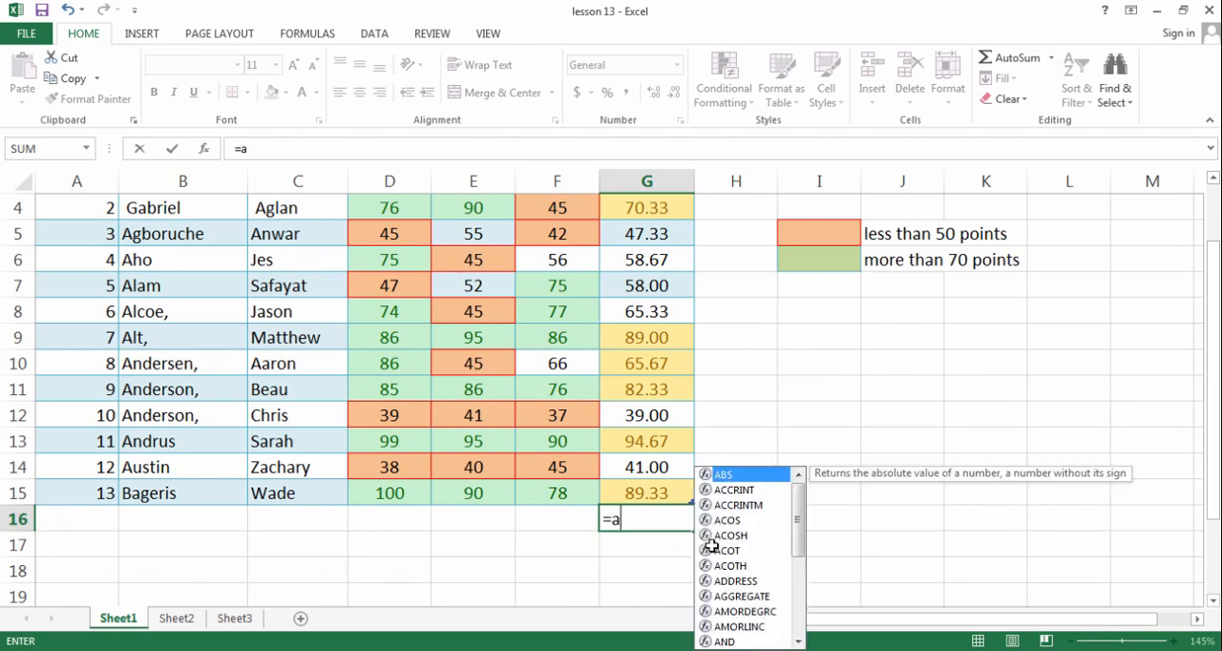
pyautogui.press('Tab')
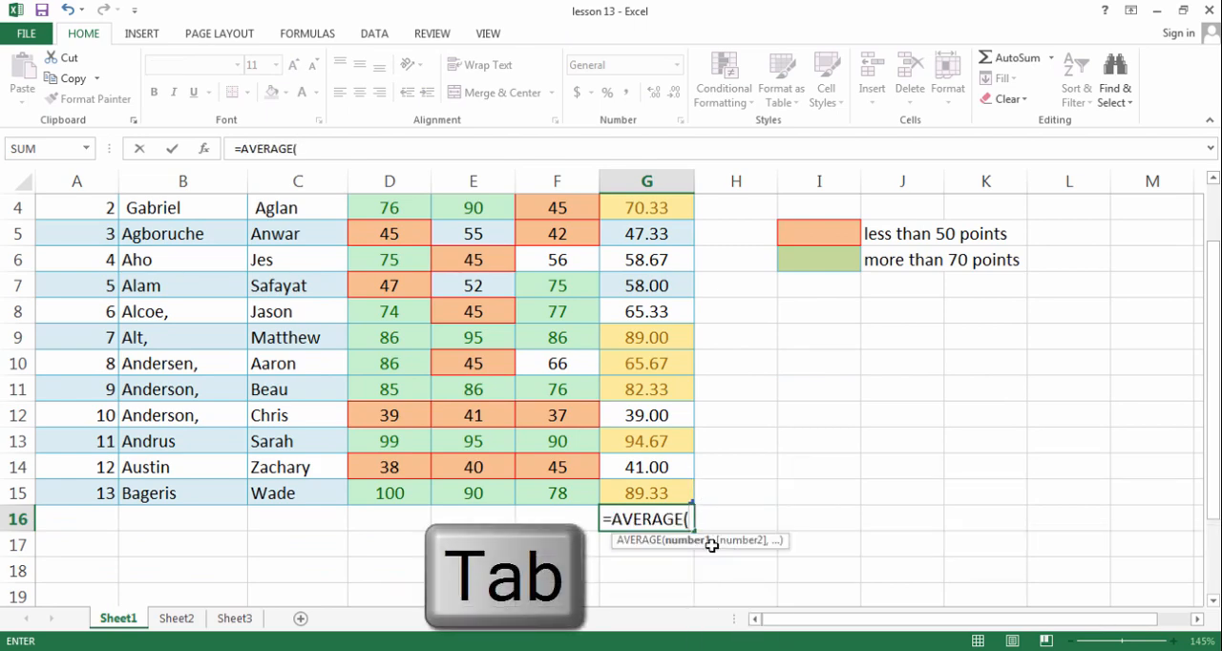
pyautogui.scroll(1, 801, 442)
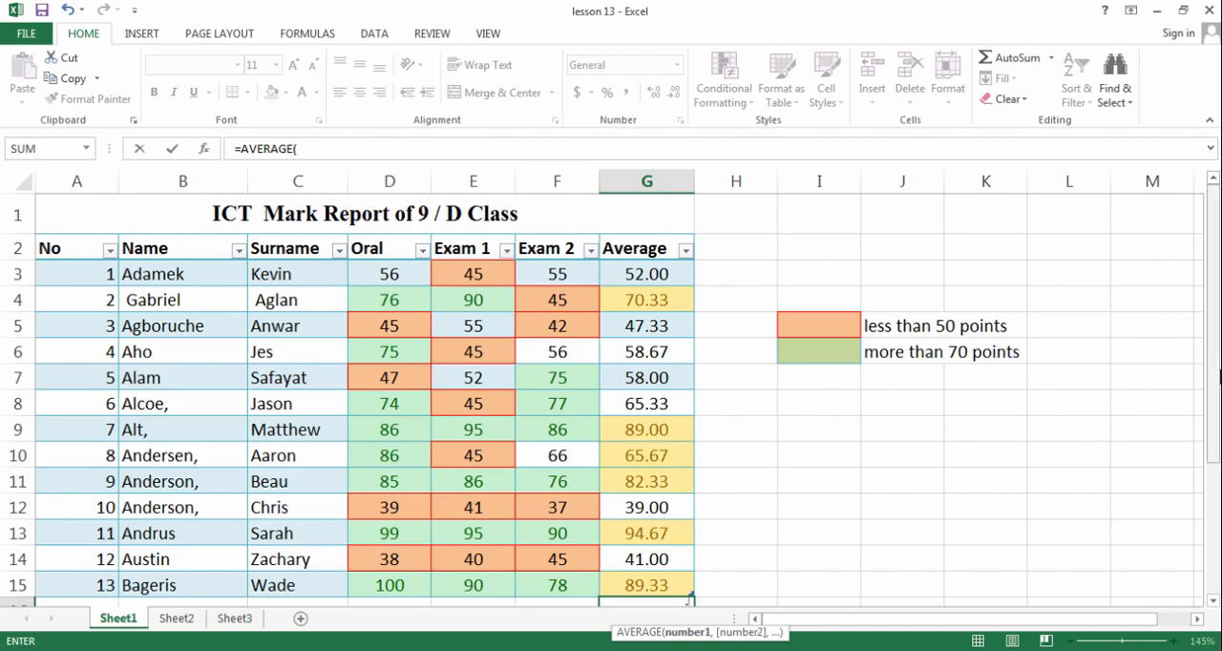
pyautogui.moveTo(649, 279); pyautogui.dragTo(663, 578)
pyautogui.scroll(-1, 733, 502)
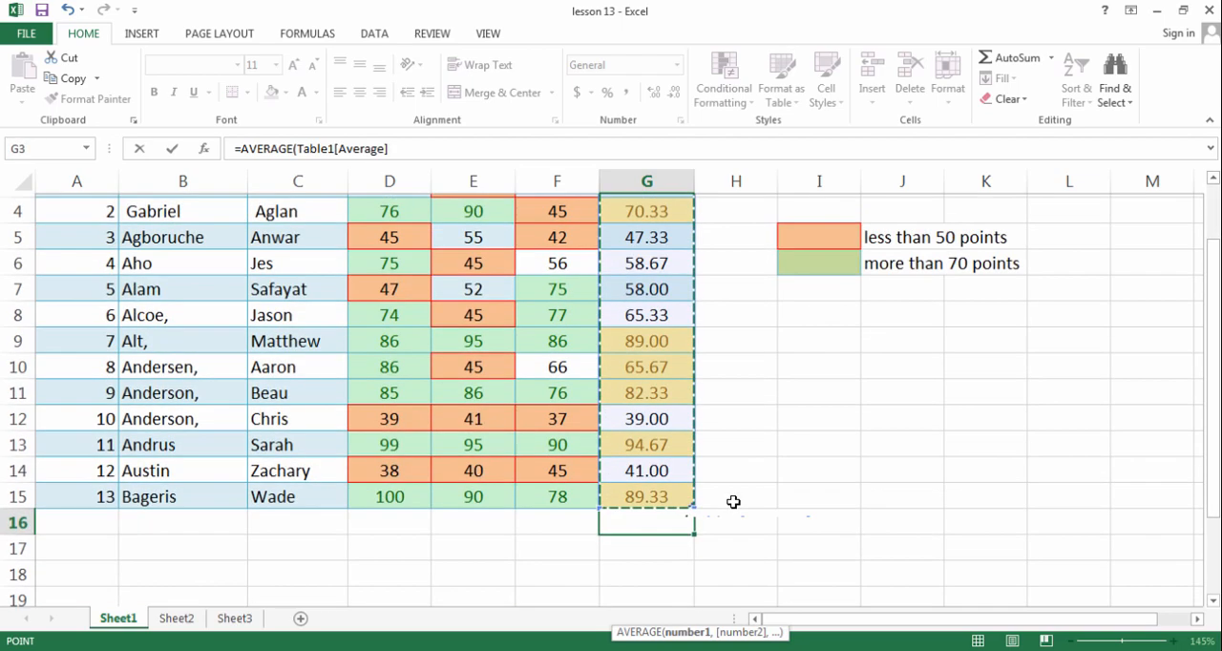
pyautogui.press('Return')
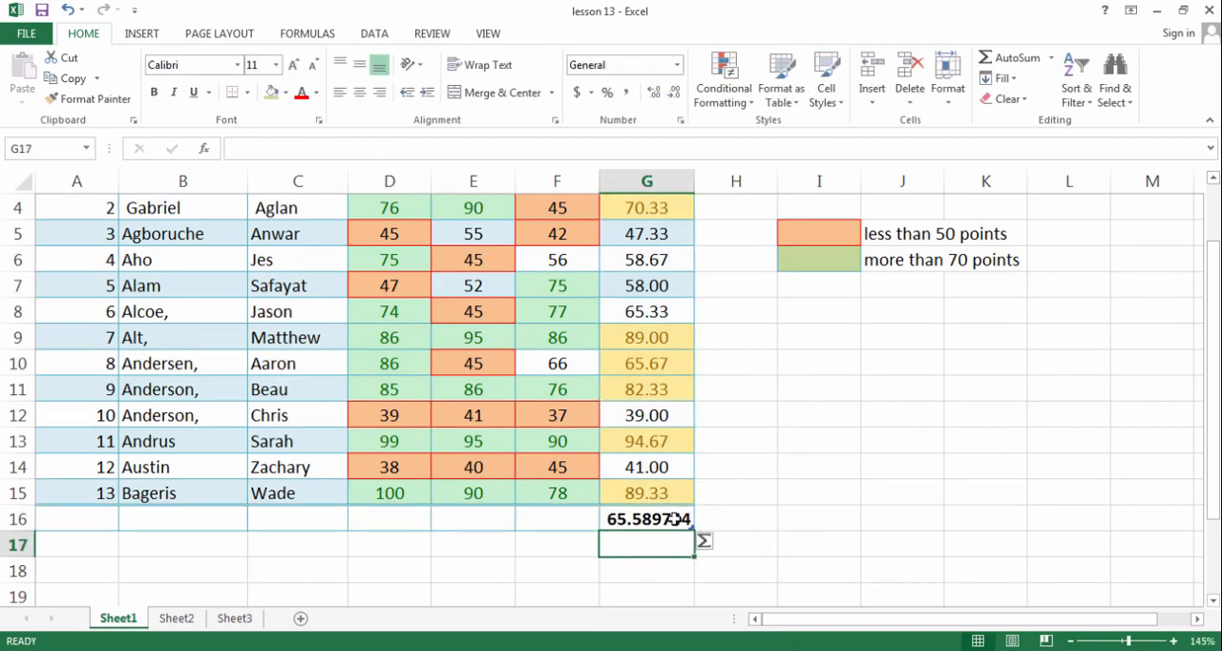
# Reduce the height of title row 1 slightly and compare the highlighted averages with the class average in G16
pyautogui.scroll(1, 673, 518)
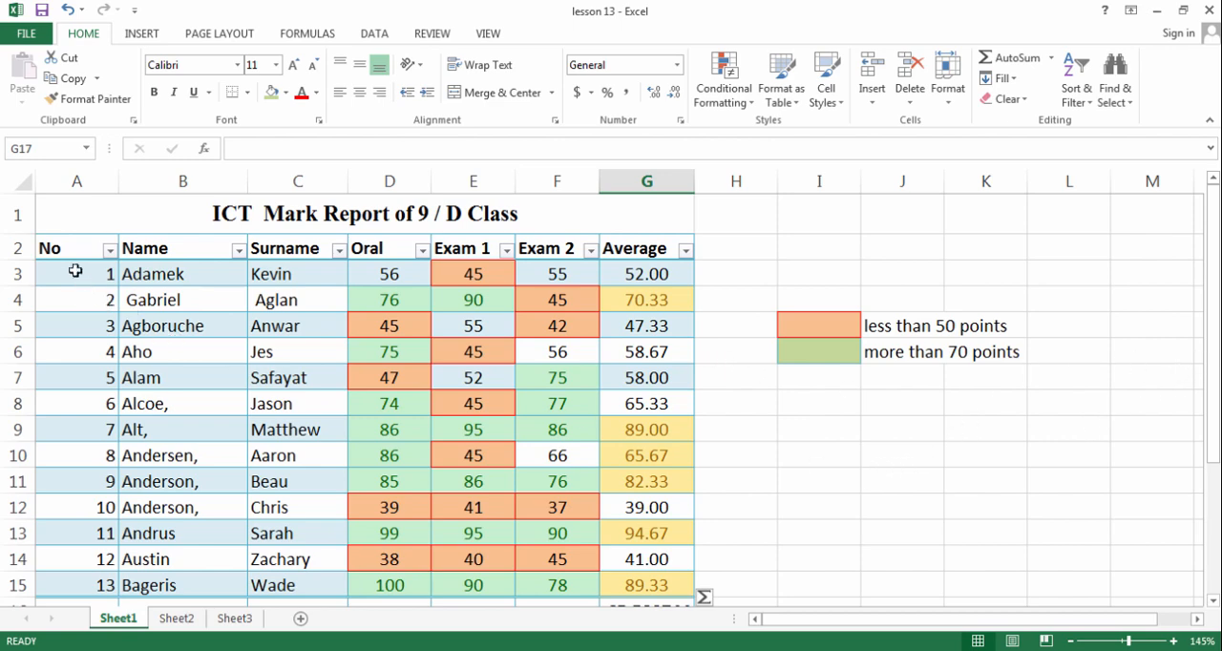
pyautogui.moveTo(28, 235); pyautogui.dragTo(28, 229)
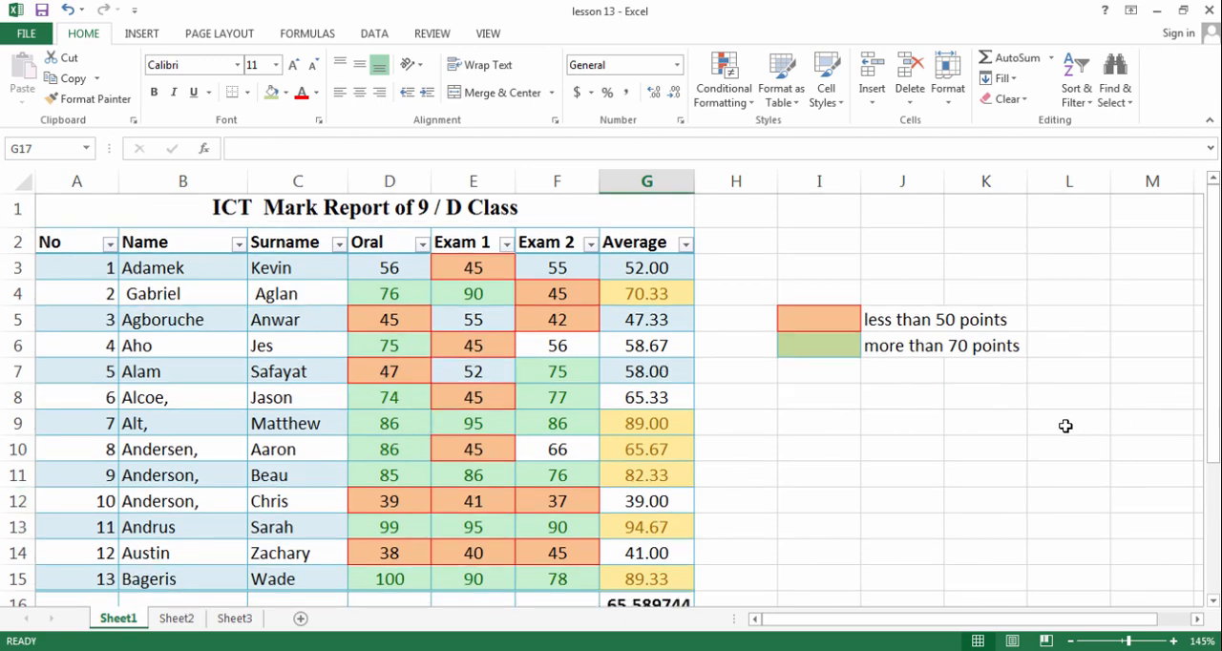
pyautogui.scroll(-1, 998, 411)
pyautogui.scroll(1, 859, 410)
pyautogui.scroll(-1, 735, 442)
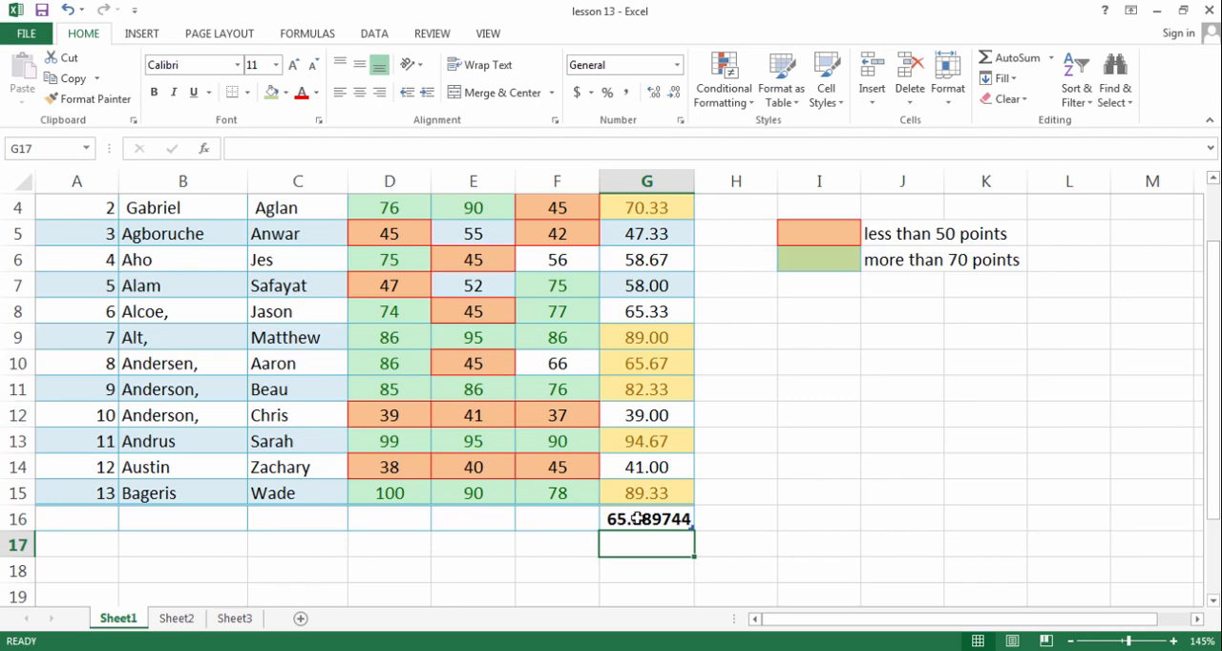
# Clear the conditional formatting rules from the average cells G3:G15, leaving the rest of the sheet's rules in place
pyautogui.scroll(1, 734, 295)
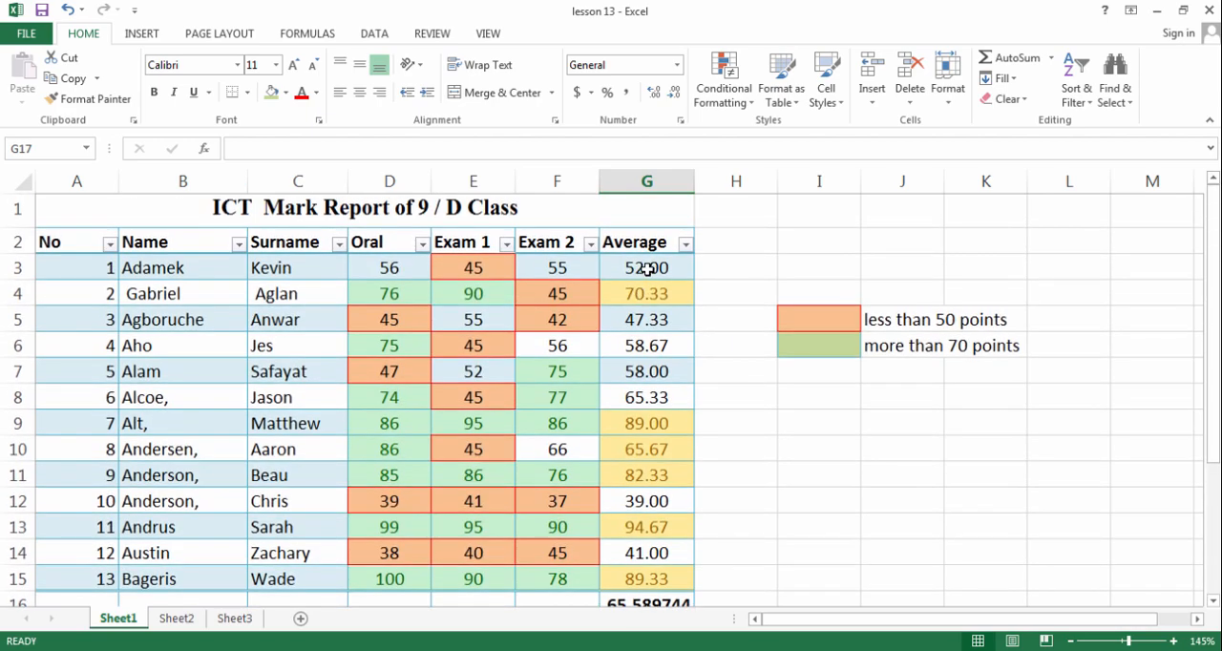
pyautogui.moveTo(647, 270); pyautogui.dragTo(658, 579)
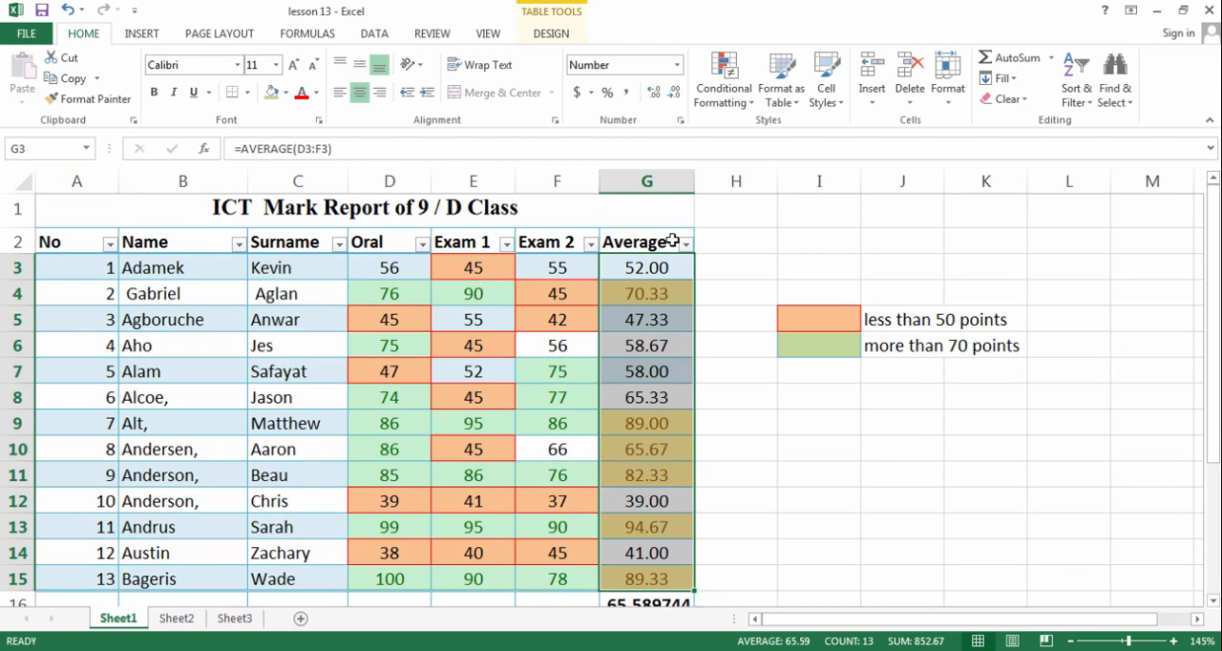
pyautogui.click(723, 86)
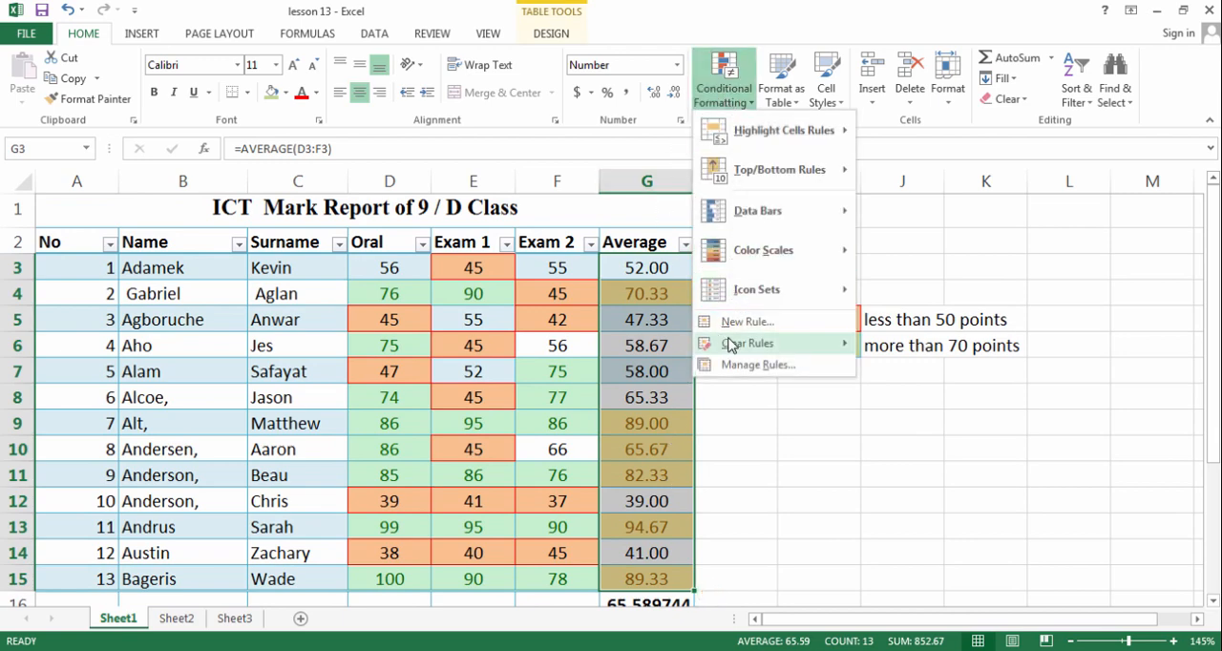
pyautogui.moveTo(821, 344)
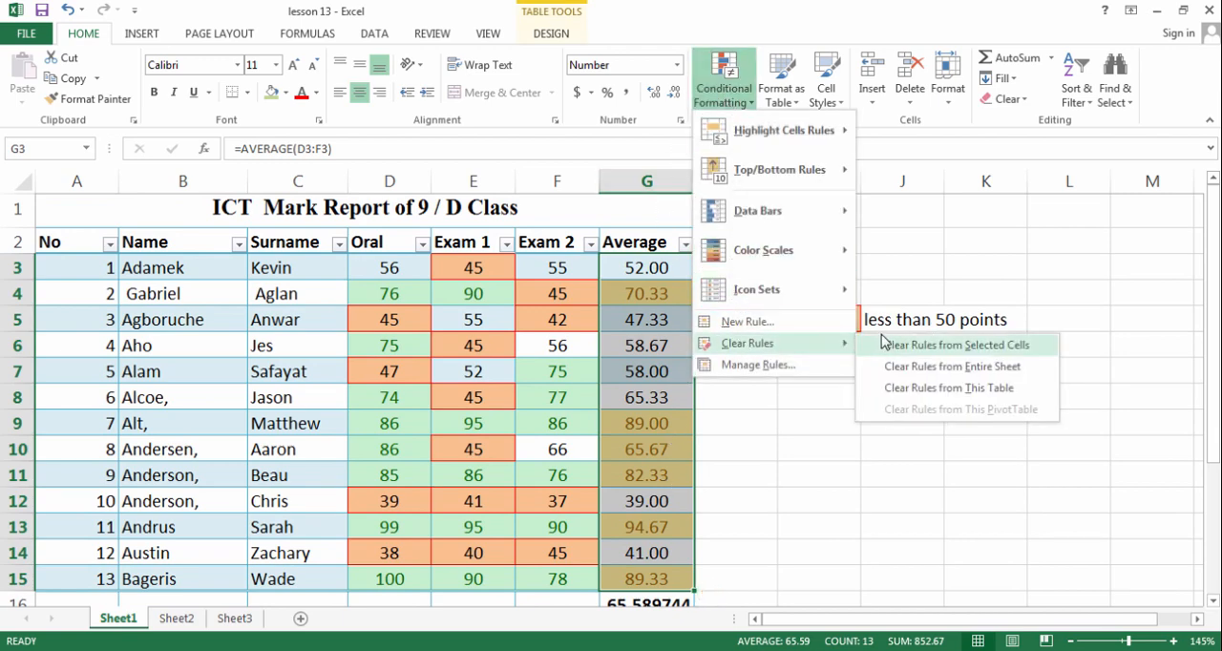
pyautogui.click(884, 345)
pyautogui.click(643, 268)
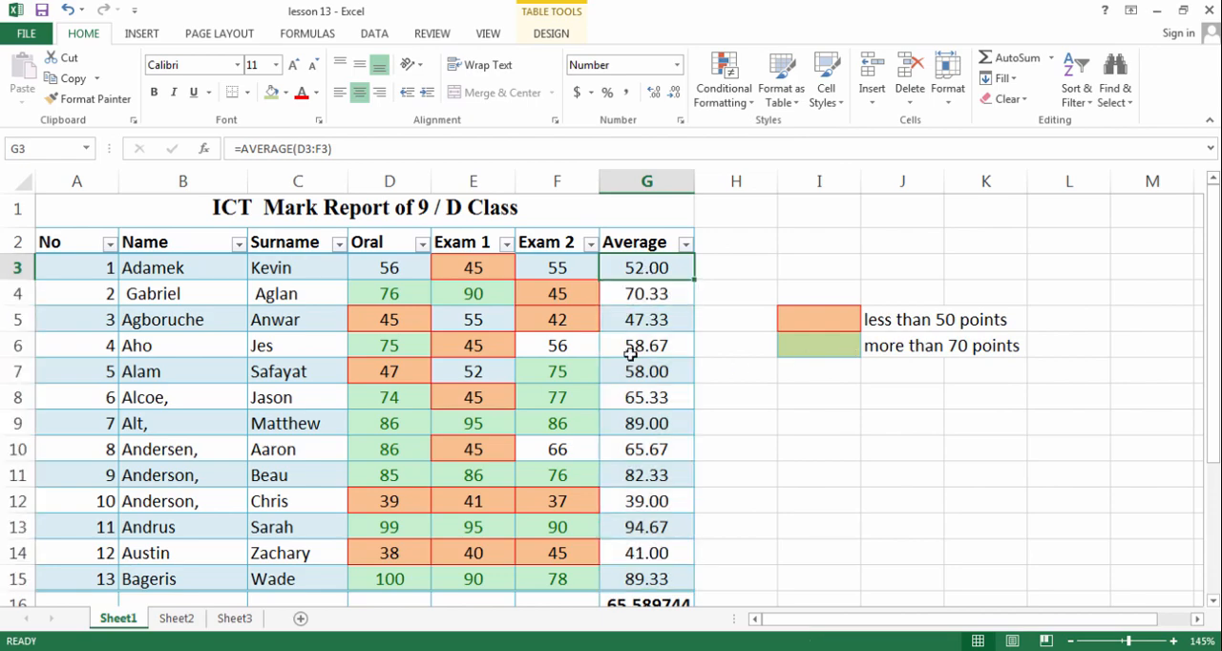
# Apply orange gradient fill data bars to the averages in G3:G15
pyautogui.moveTo(630, 354); pyautogui.dragTo(642, 528)
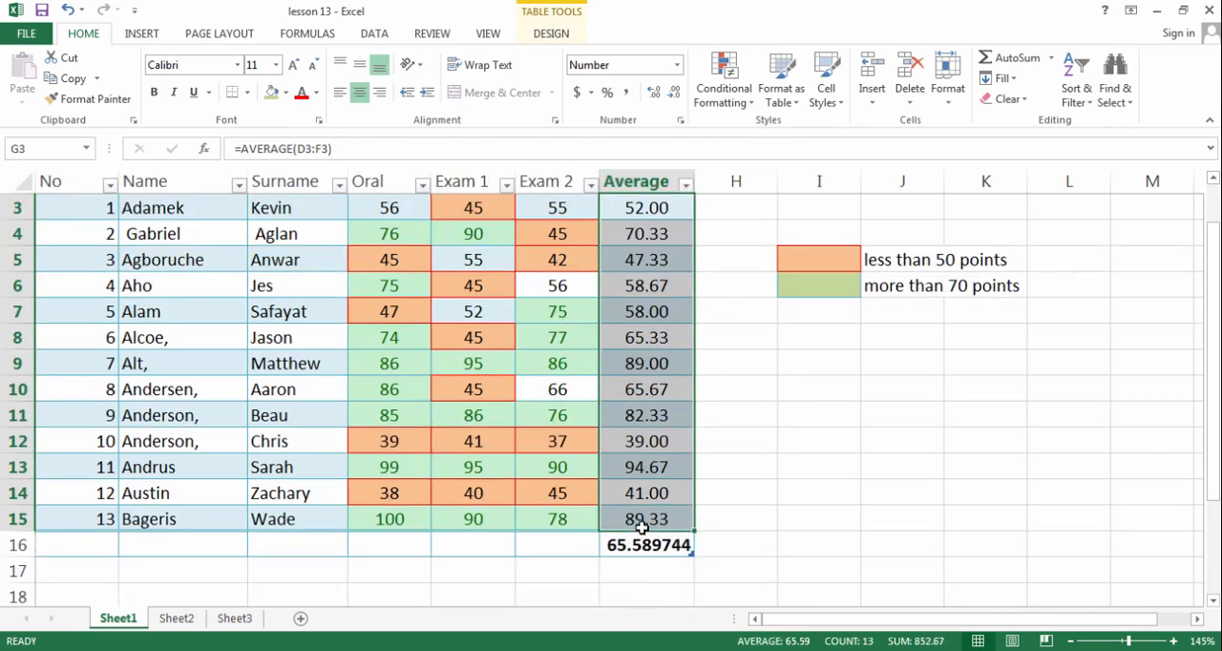
pyautogui.scroll(1, 637, 486)
pyautogui.click(724, 102)
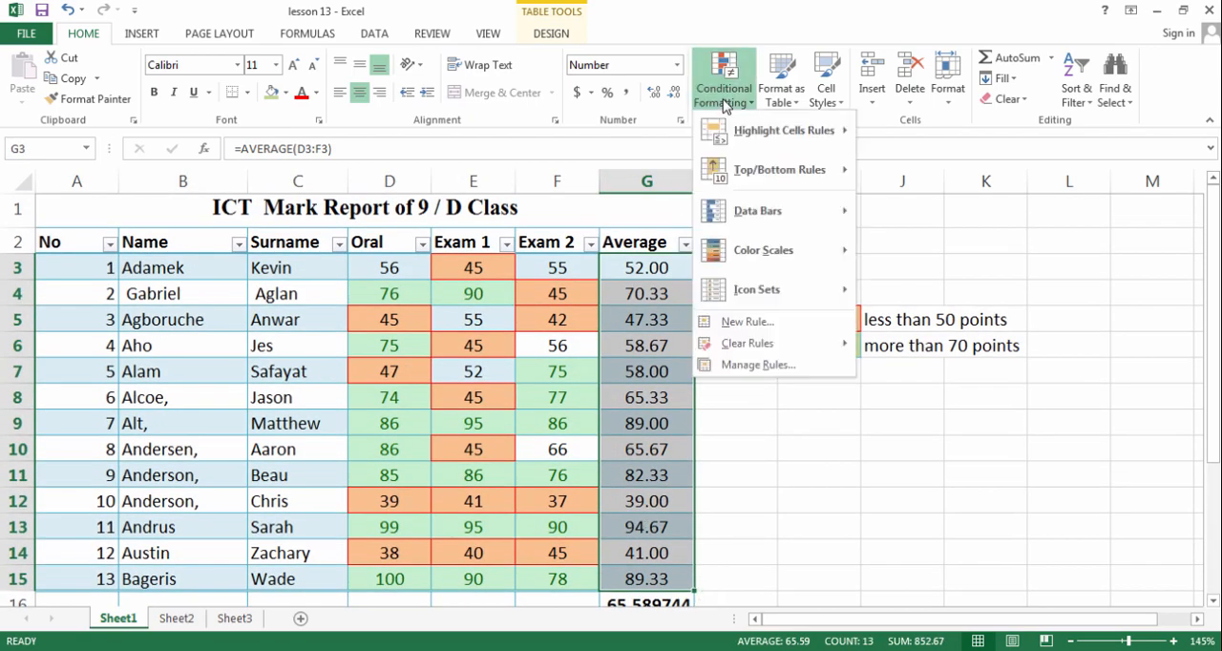
pyautogui.moveTo(763, 210)
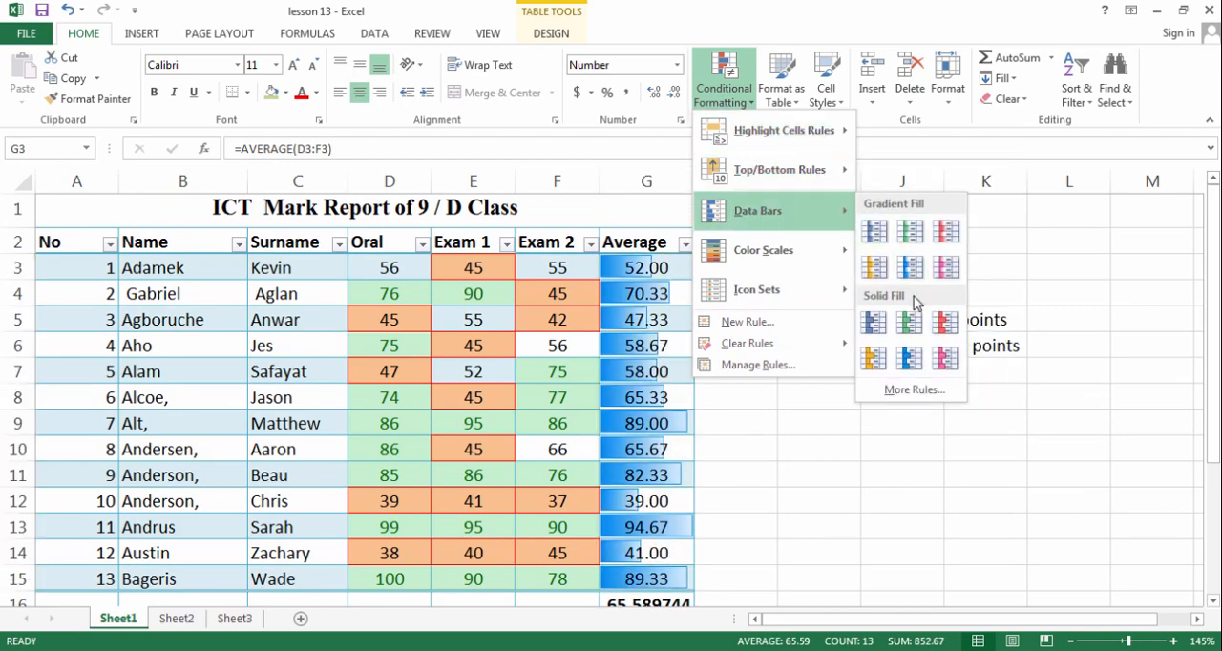
pyautogui.click(866, 270)
pyautogui.click(711, 368)
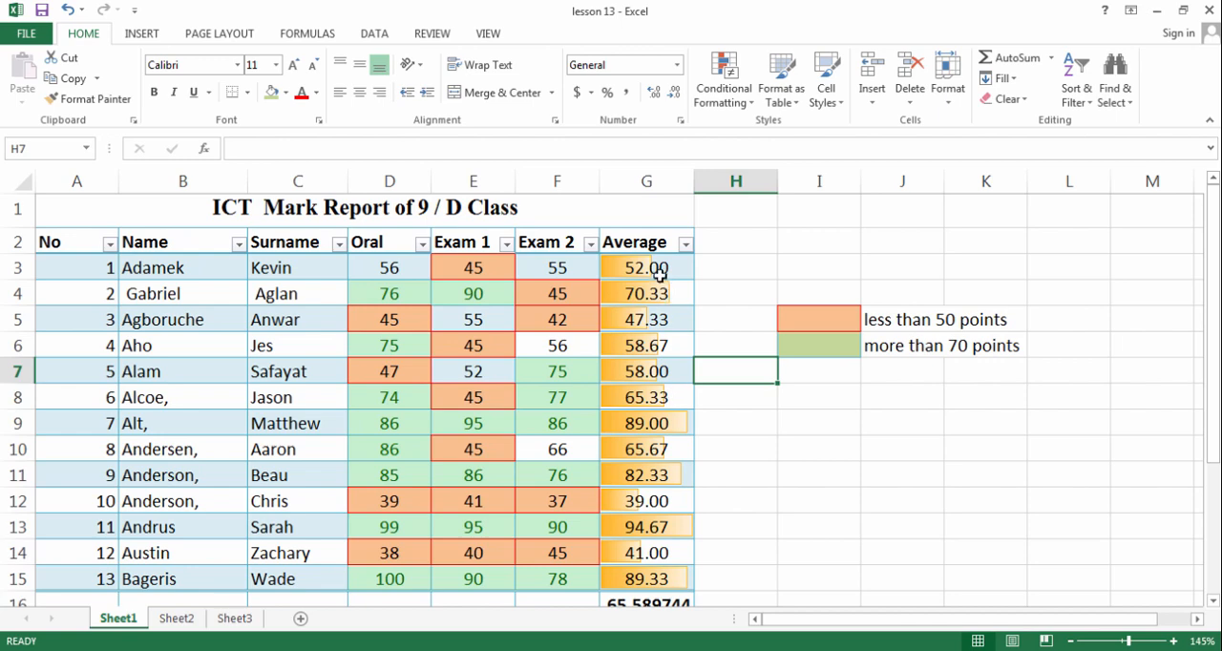
# Remove the data bars from G3:G15 by clearing the rules of the selected cells only
pyautogui.moveTo(659, 272); pyautogui.dragTo(658, 578)
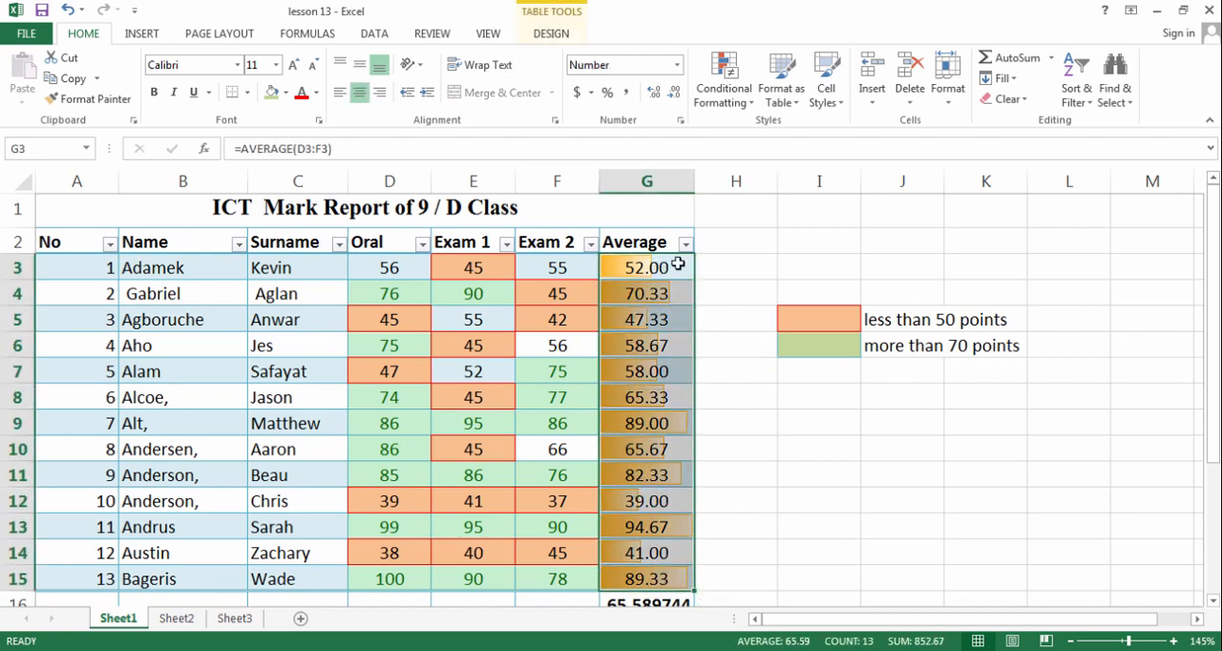
pyautogui.click(724, 90)
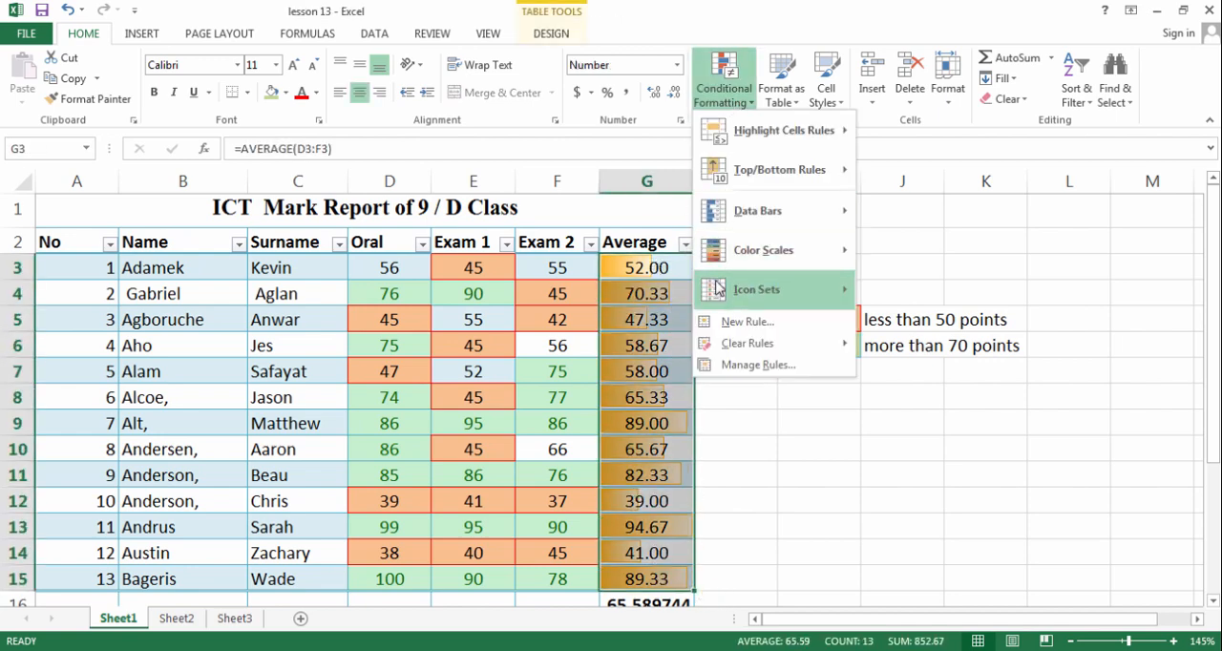
pyautogui.moveTo(754, 342)
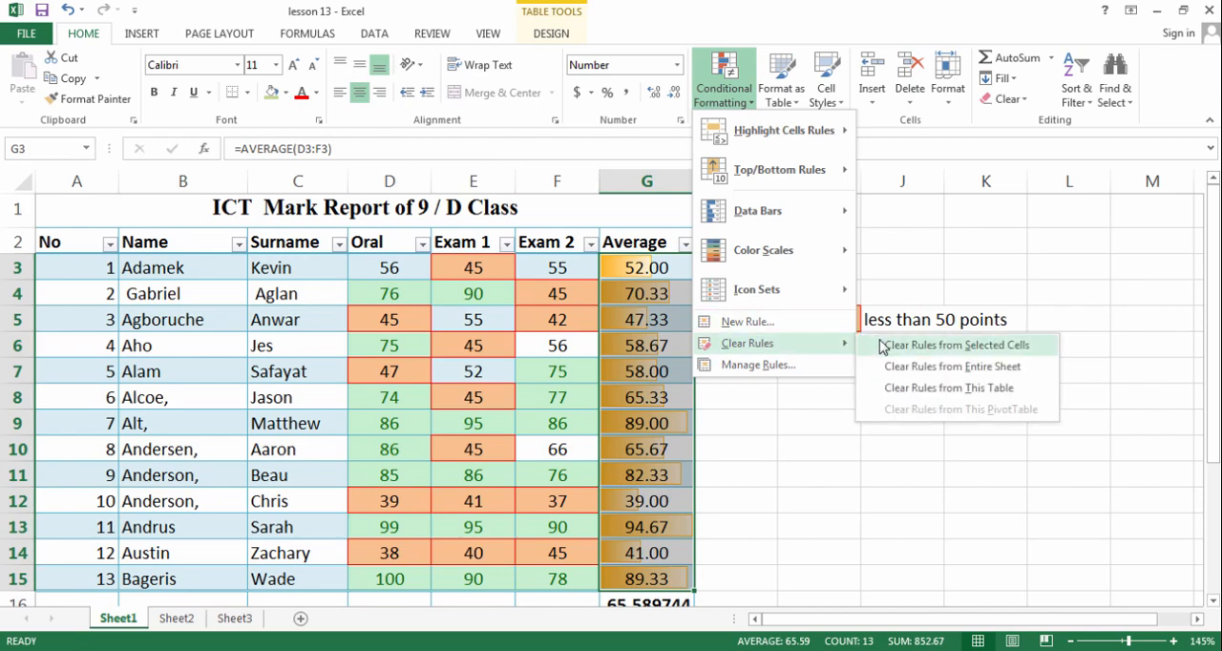
pyautogui.click(881, 346)
# Apply the five-quarter circles rating icon set to the averages in G3:G15 and check the icons
pyautogui.click(735, 95)
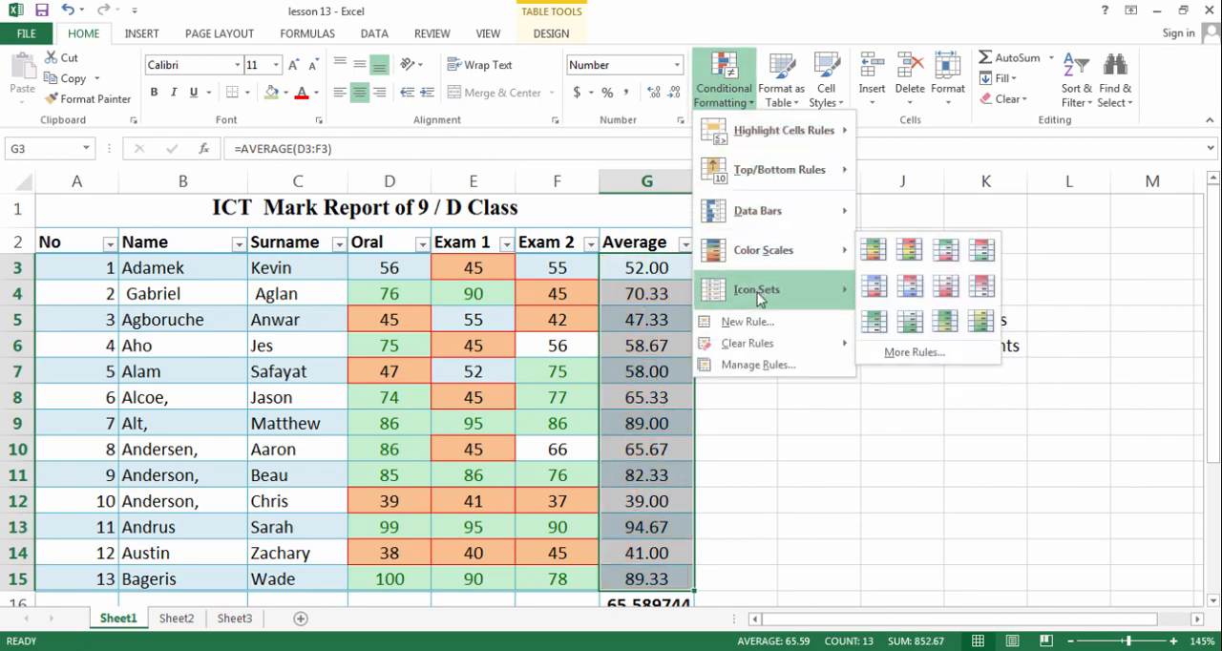
pyautogui.moveTo(760, 297)
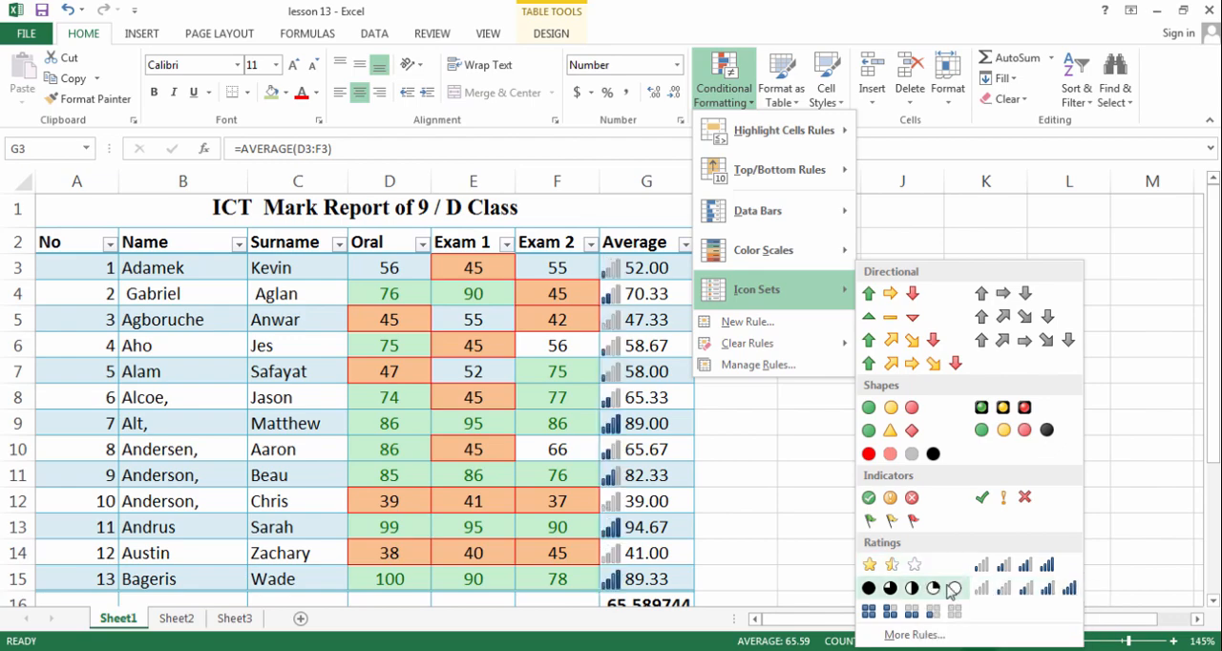
pyautogui.click(957, 588)
pyautogui.click(791, 499)
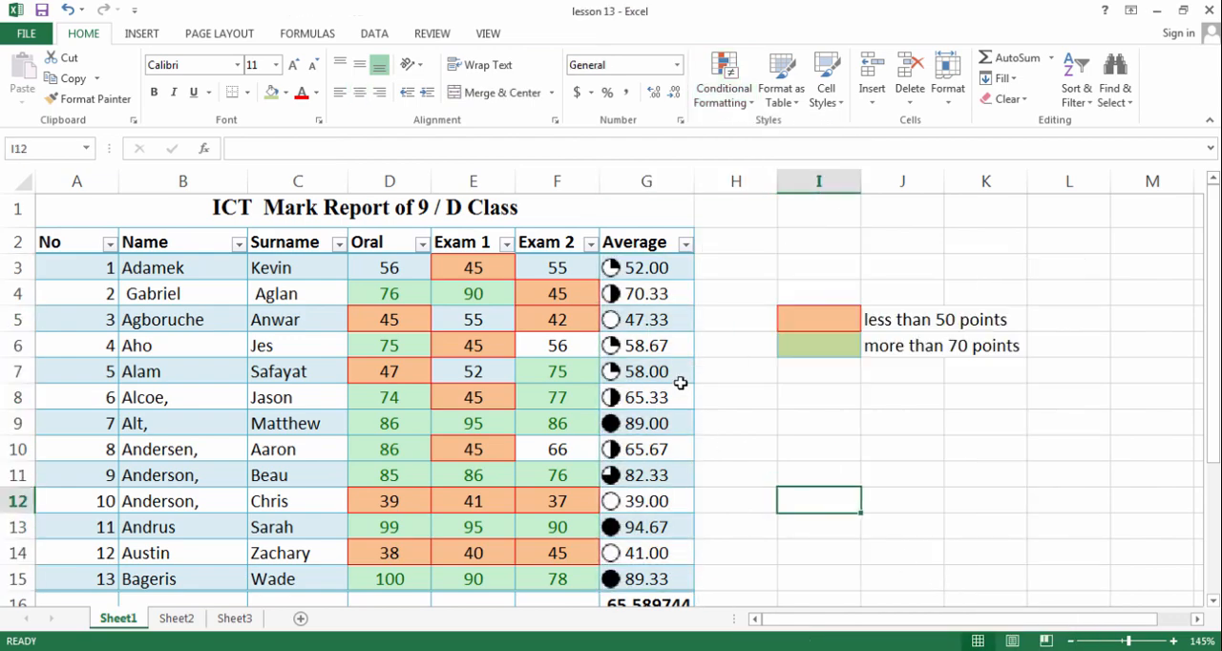
pyautogui.click(665, 271)
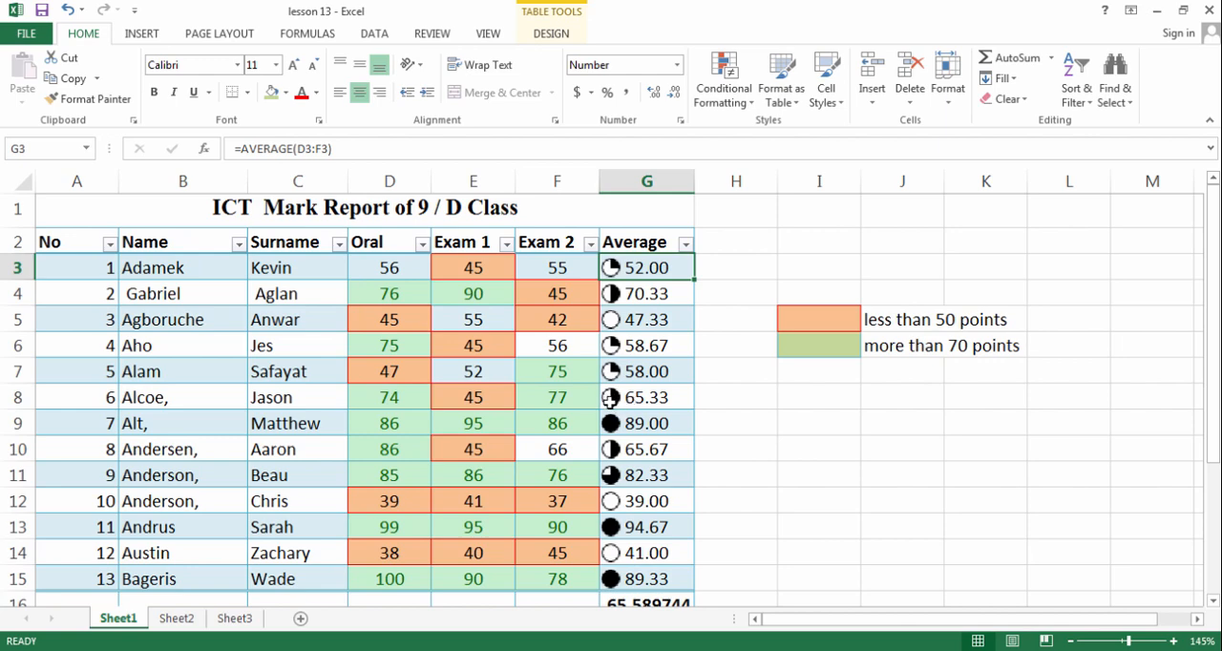
# Change the icon set on the averages in G3:G15 to the three-star ratings and check the icons
pyautogui.moveTo(680, 272); pyautogui.dragTo(692, 585)
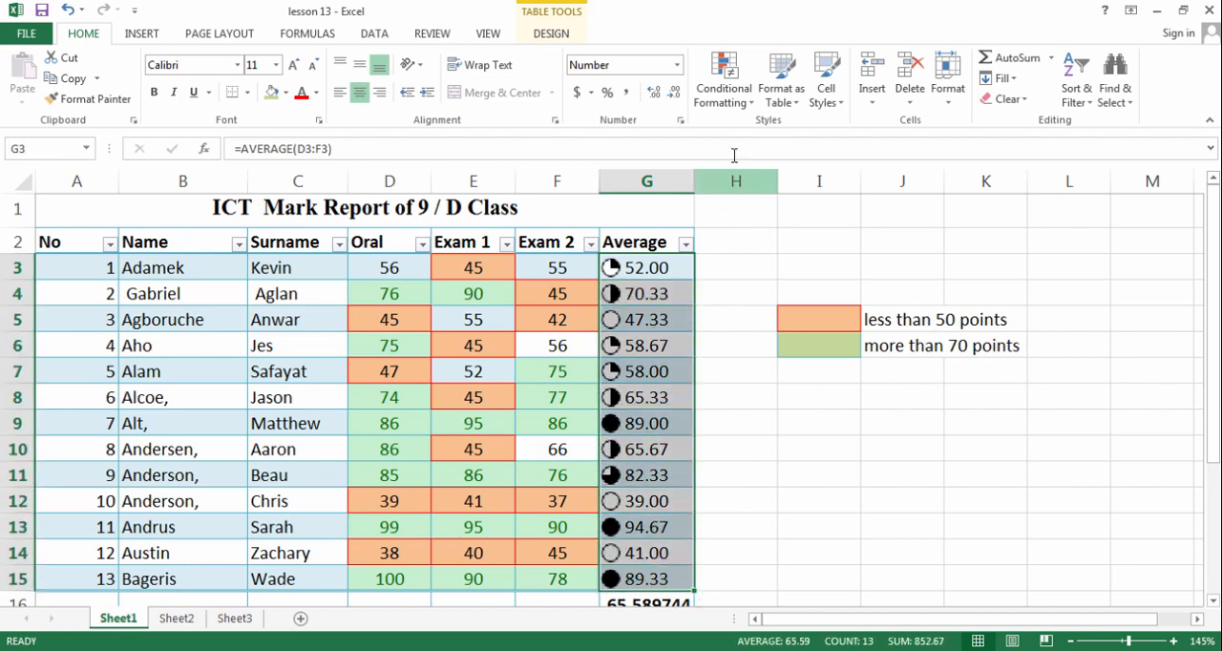
pyautogui.click(723, 90)
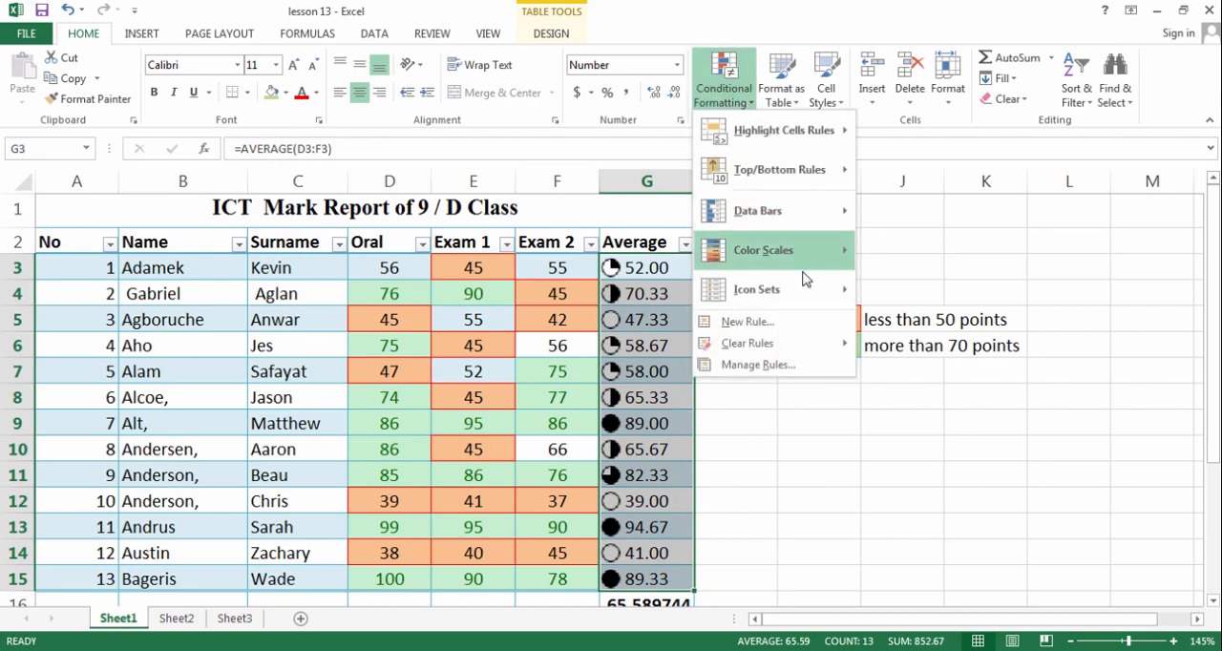
pyautogui.moveTo(806, 274)
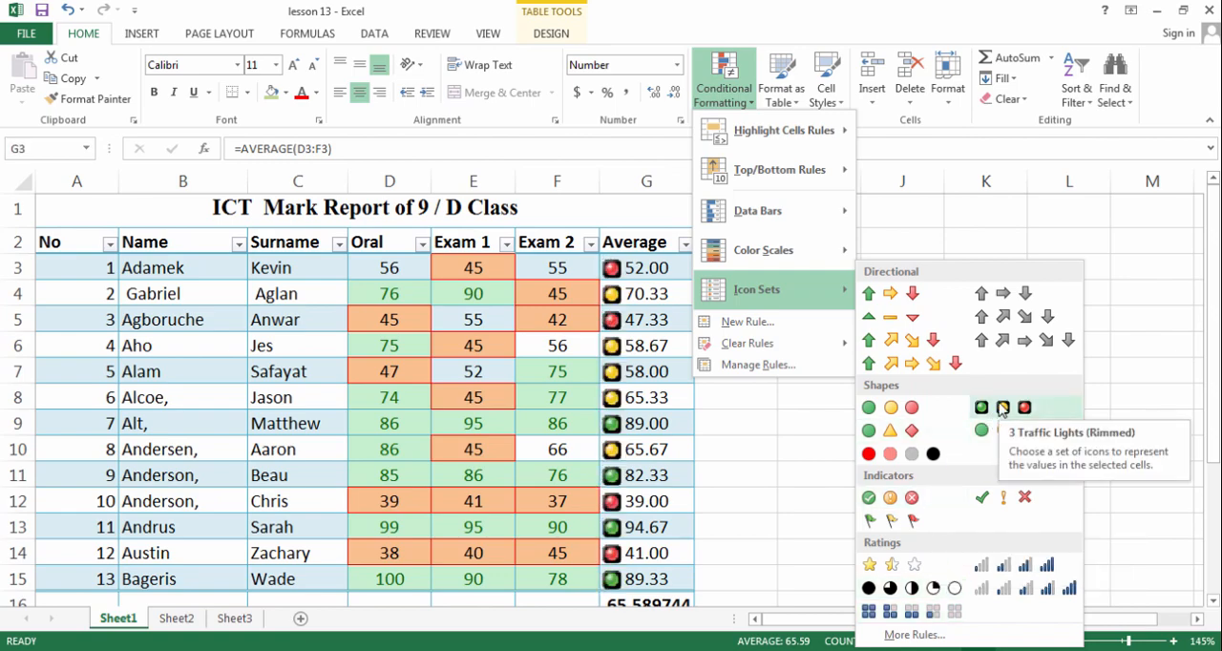
pyautogui.click(916, 565)
pyautogui.click(789, 503)
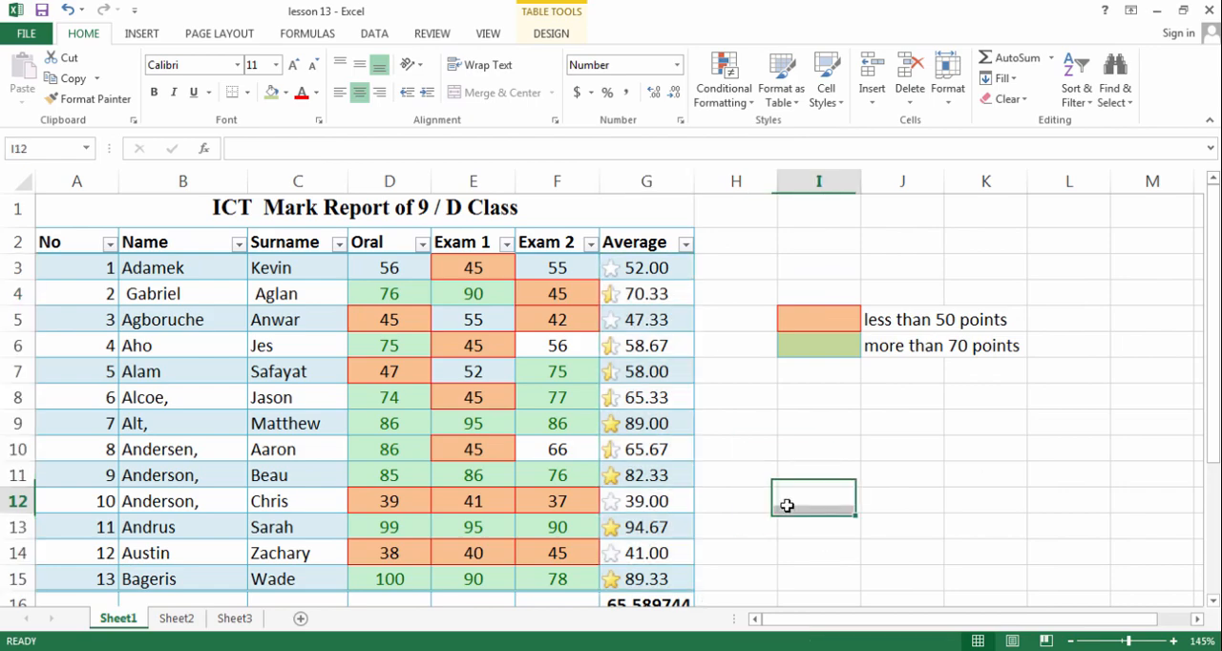
pyautogui.click(671, 270)
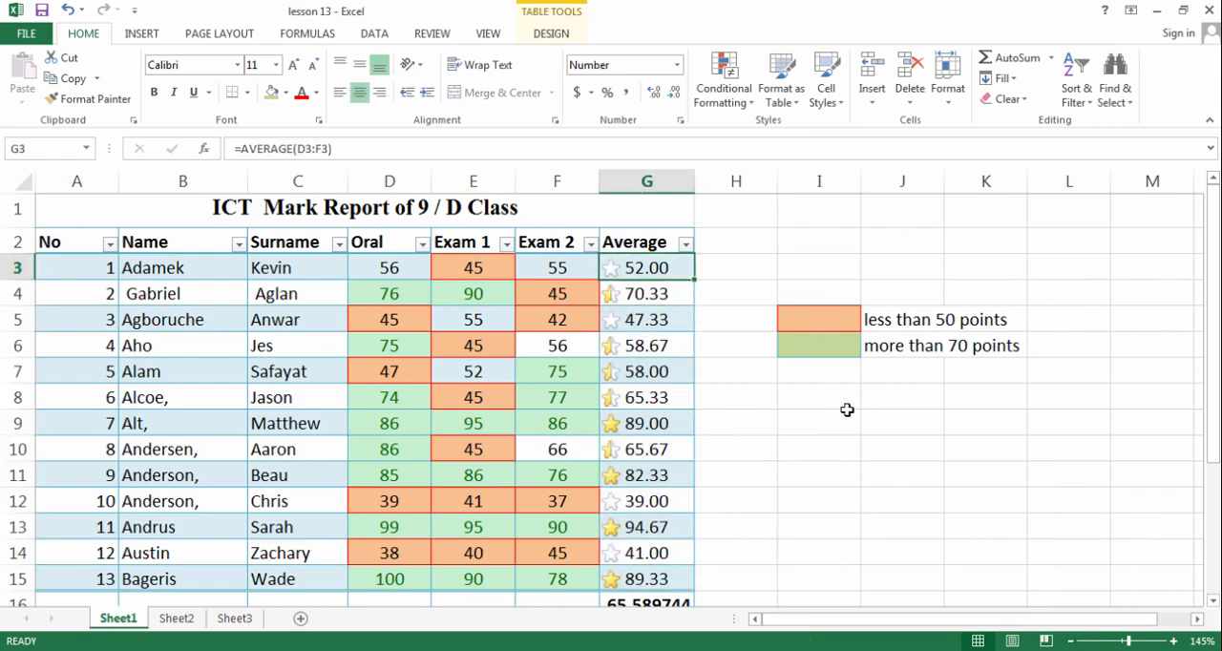